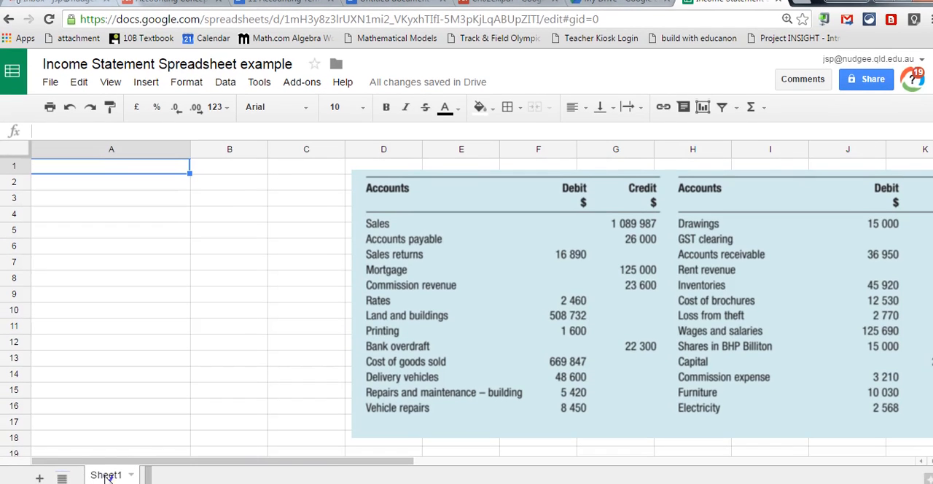
Rename the sheet as Ex2.17.
{"action": "double_click", "coordinate": [106, 475]}
{"action": "type", "text": "Ex2.1"}
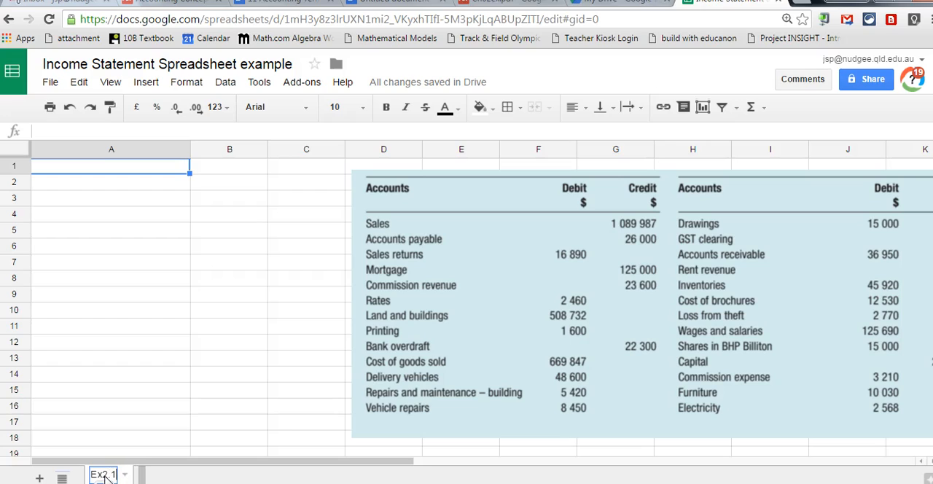
{"action": "type", "text": "7"}
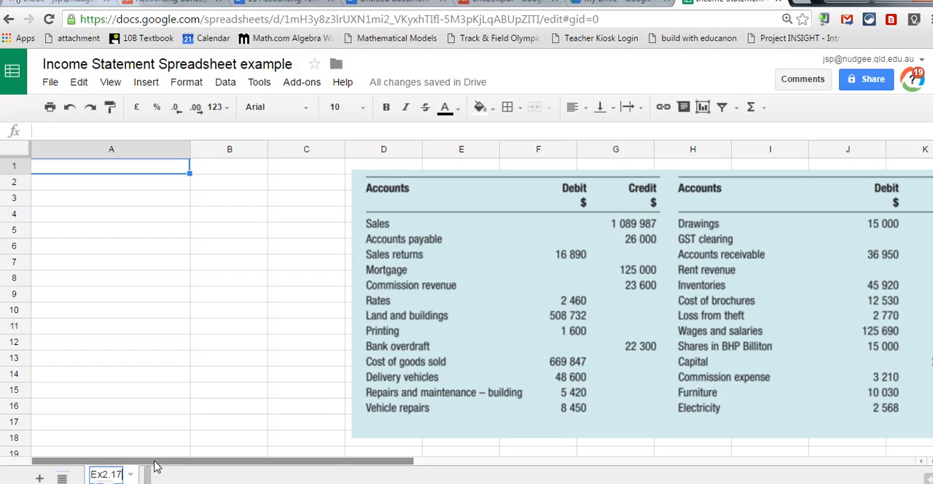
{"action": "key", "text": "Return"}
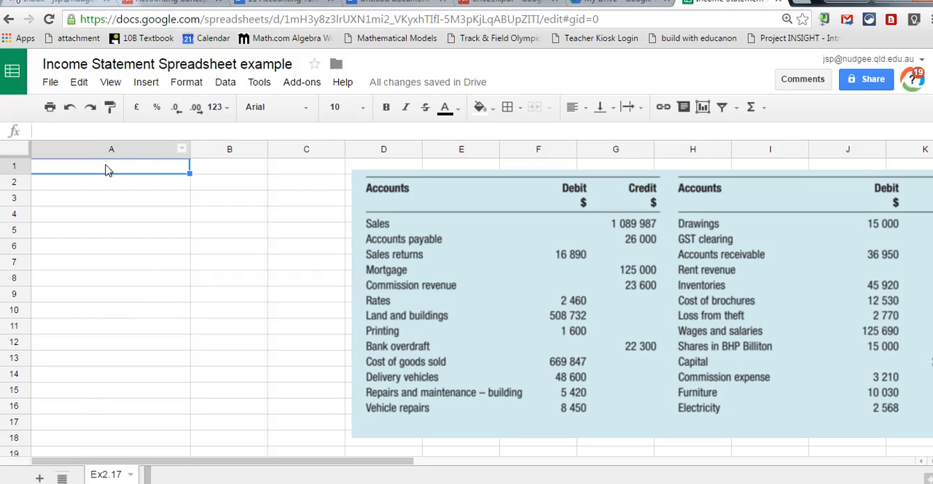
Merge cells A1 to C1 and enter the title "Income statement" in the merged cell.
{"action": "left_click_drag", "start_coordinate": [108, 172], "coordinate": [313, 172]}
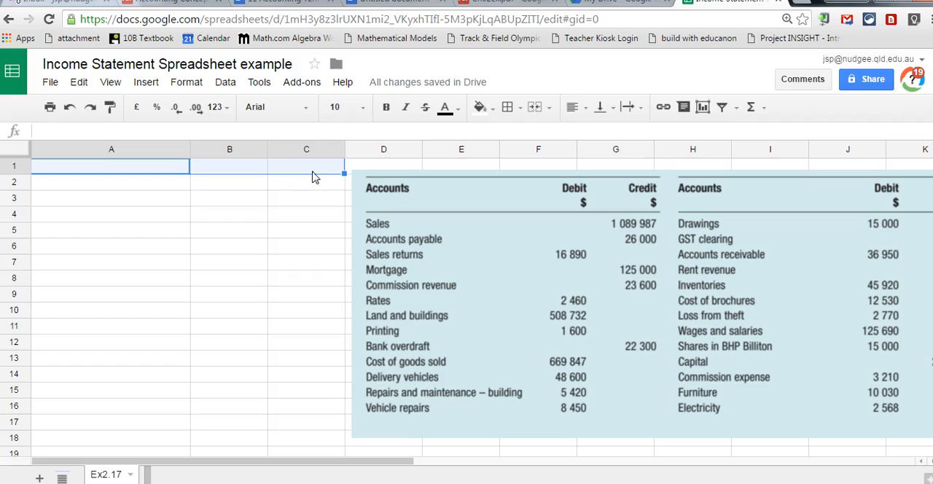
{"action": "left_click", "coordinate": [535, 108]}
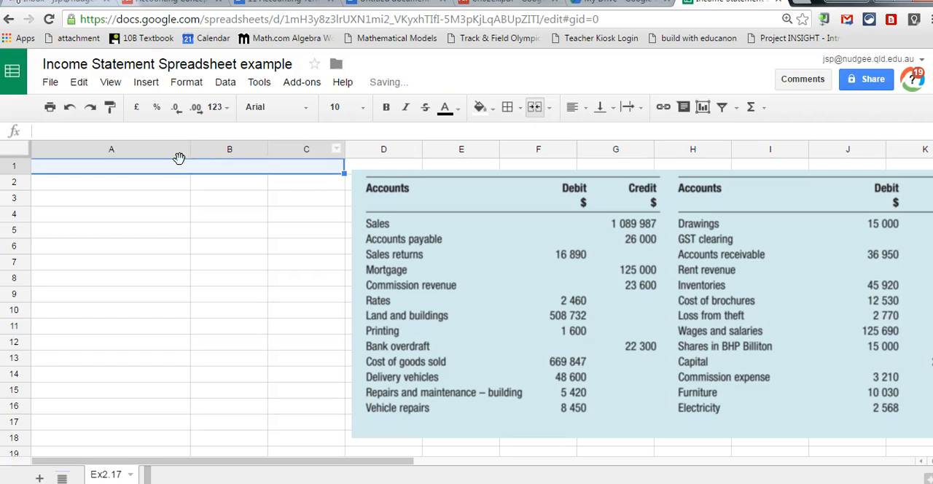
{"action": "type", "text": "Income statement"}
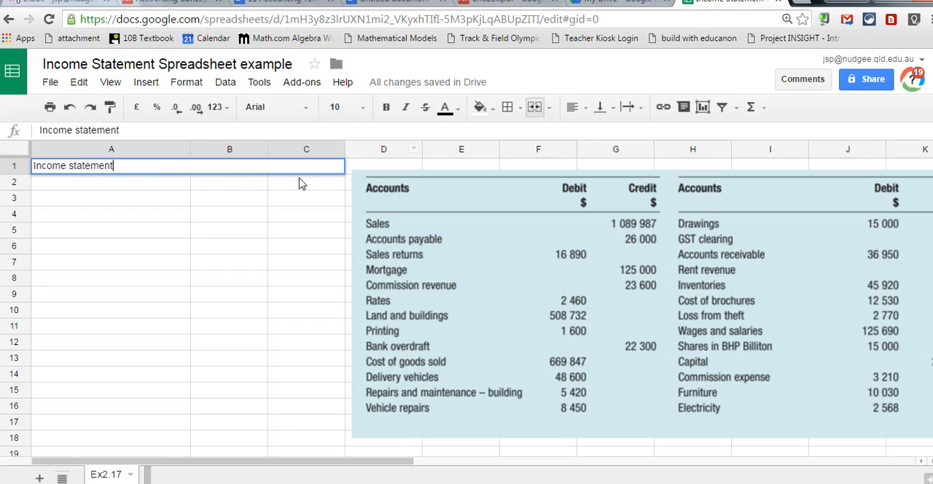
Merge cells A2 to C2 and enter the company name "Bob Co." in the merged cell.
{"action": "left_click", "coordinate": [112, 189]}
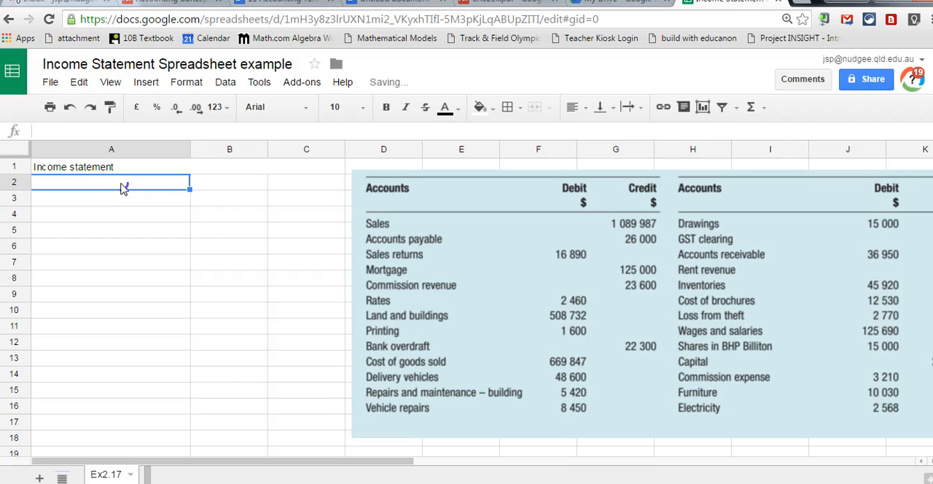
{"action": "left_click_drag", "start_coordinate": [124, 188], "coordinate": [287, 187]}
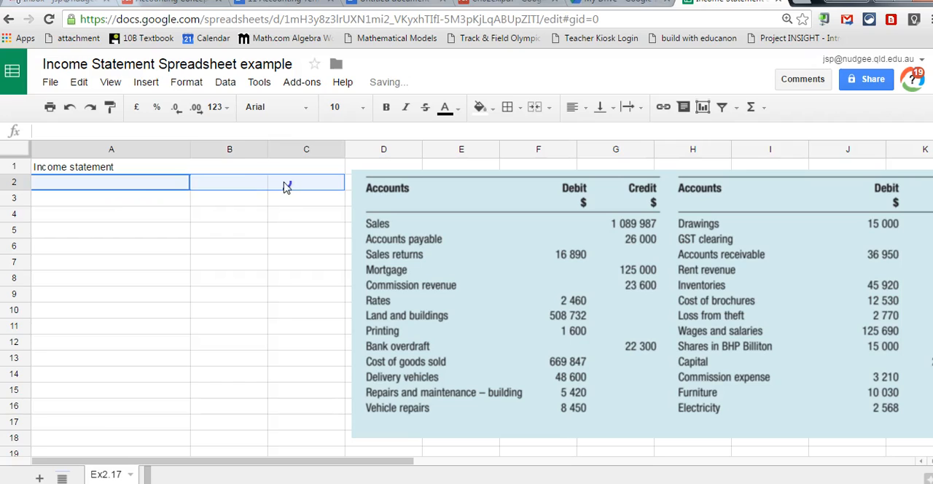
{"action": "left_click", "coordinate": [535, 107]}
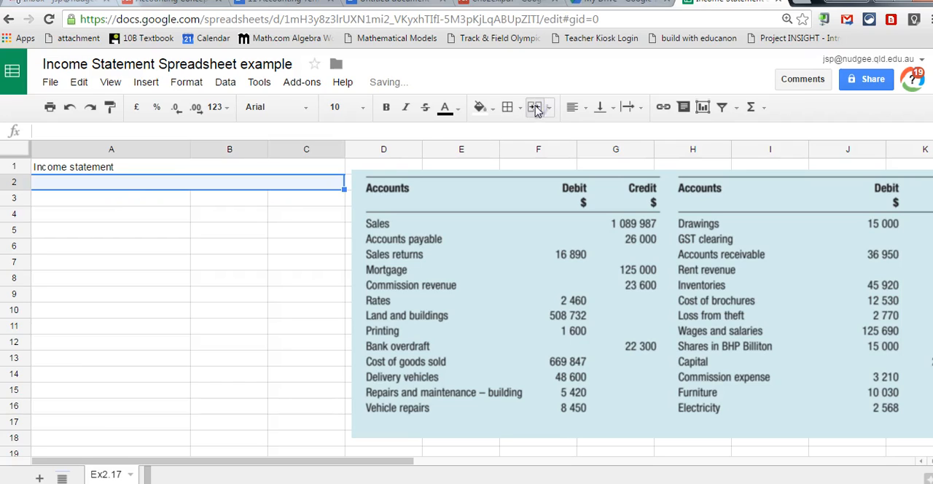
{"action": "left_click", "coordinate": [138, 186]}
{"action": "type", "text": "Bob Co."}
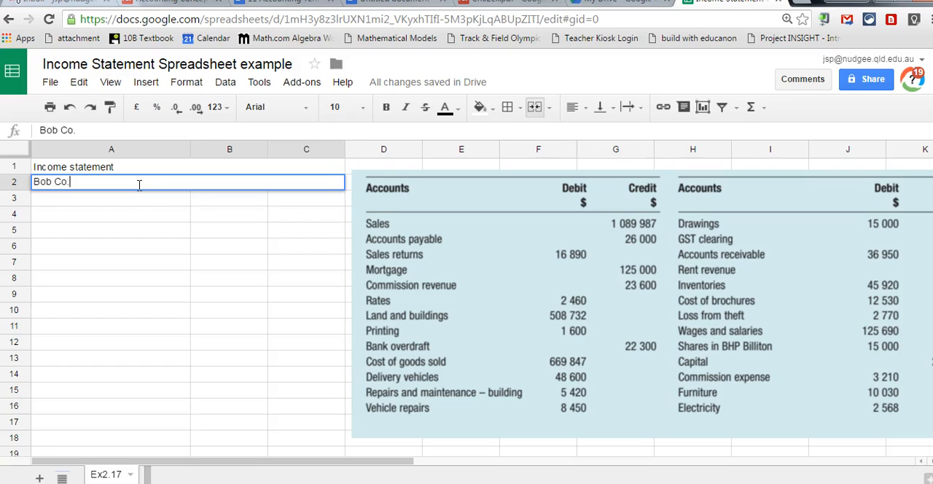
Merge cells A3 to C3 and enter "For the year ended 30 June 2015" in the merged cell.
{"action": "left_click_drag", "start_coordinate": [126, 203], "coordinate": [280, 204]}
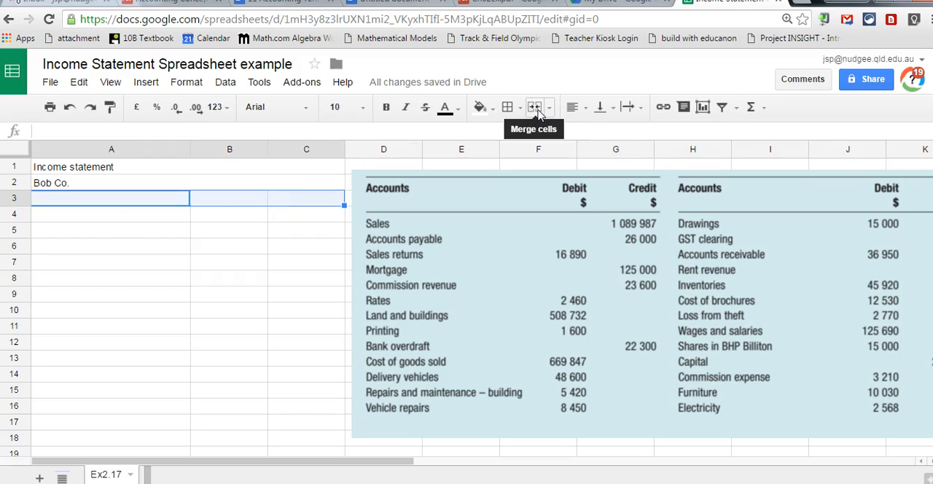
{"action": "left_click", "coordinate": [536, 108]}
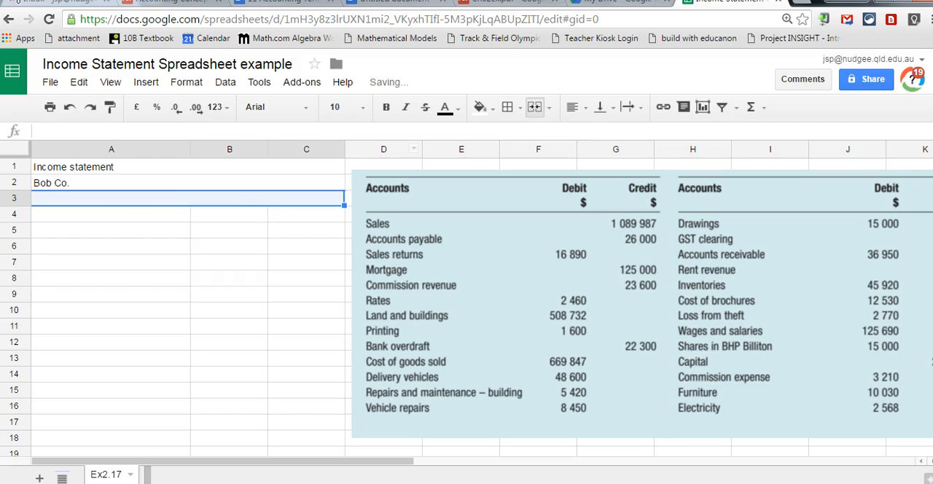
{"action": "double_click", "coordinate": [143, 202]}
{"action": "type", "text": "For the "}
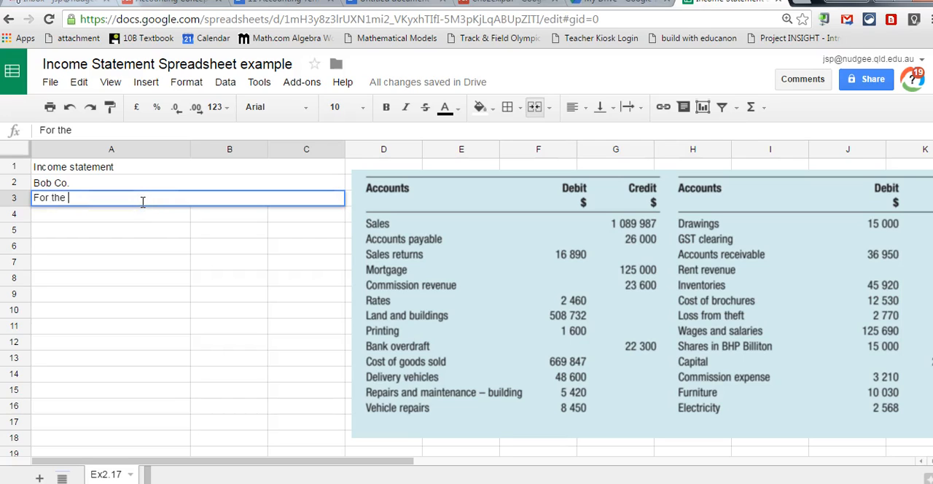
{"action": "type", "text": "year ended"}
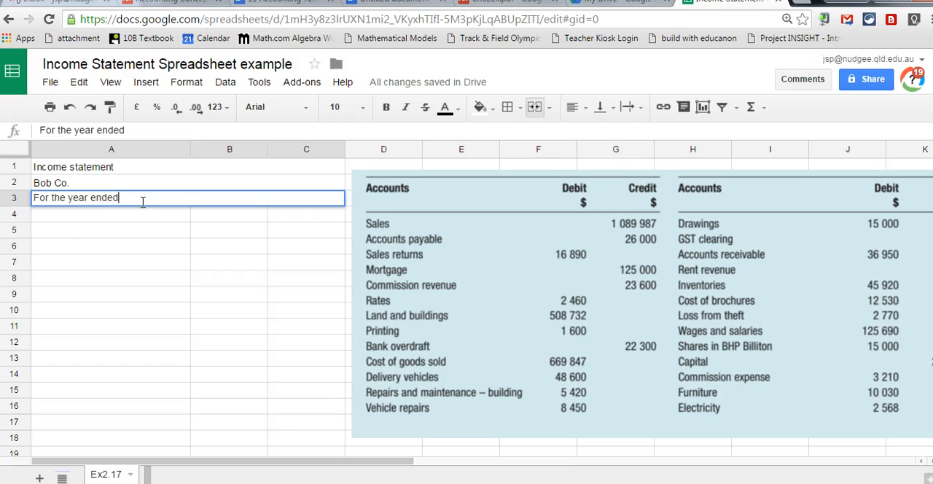
{"action": "type", "text": " 30 June 2015"}
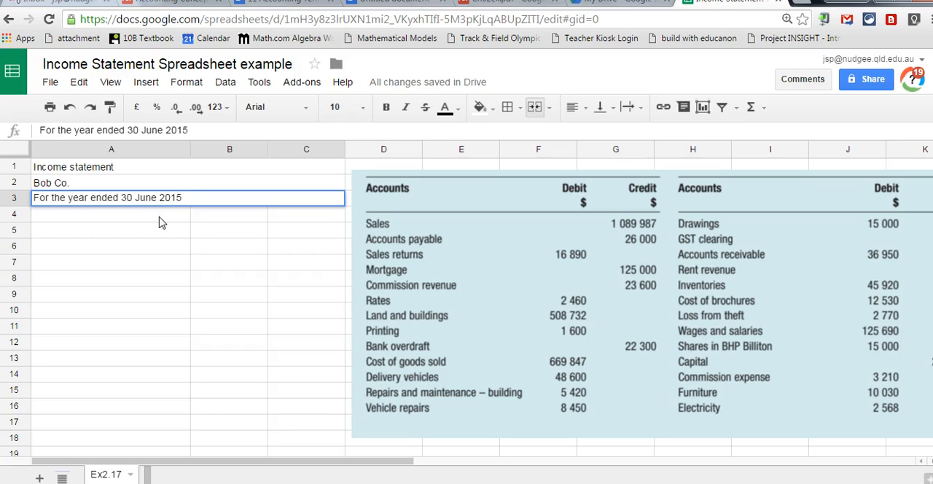
{"action": "left_click", "coordinate": [162, 222]}
Centre the three heading rows in A1 to C3 and make their text bold.
{"action": "left_click_drag", "start_coordinate": [95, 168], "coordinate": [310, 198]}
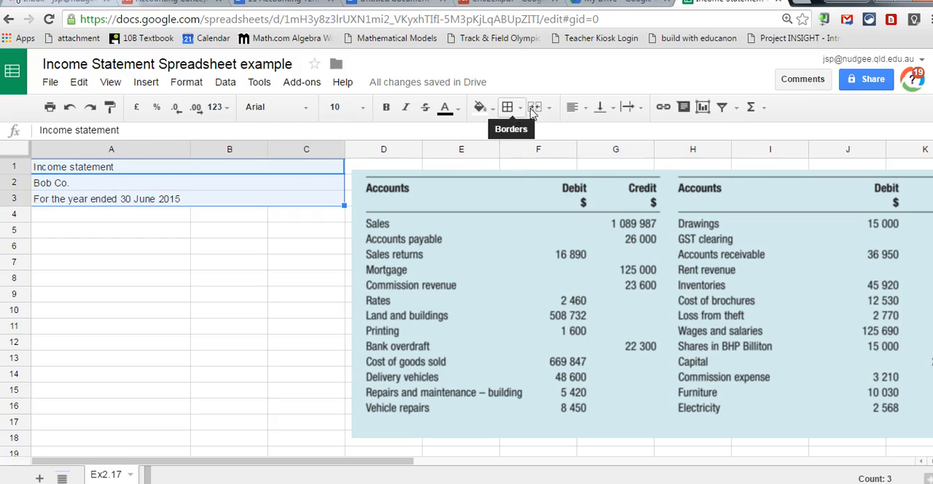
{"action": "left_click", "coordinate": [583, 109]}
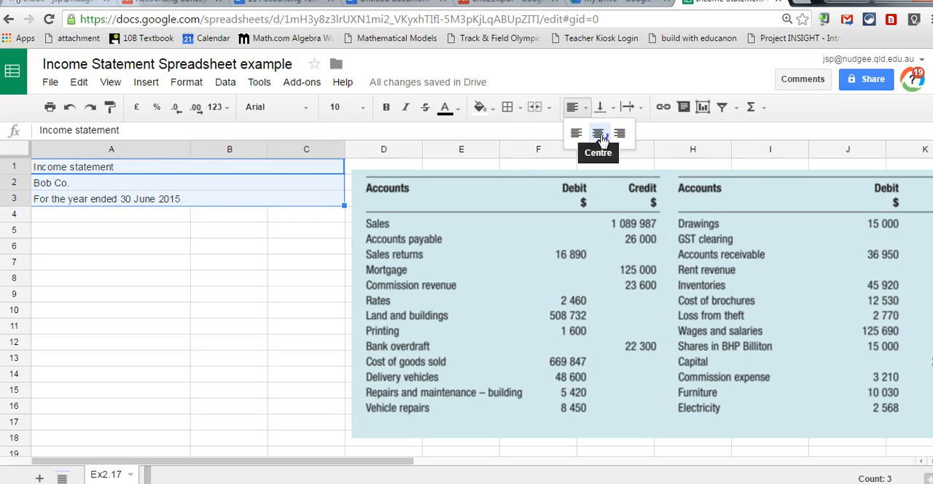
{"action": "left_click", "coordinate": [601, 131]}
{"action": "left_click", "coordinate": [126, 264]}
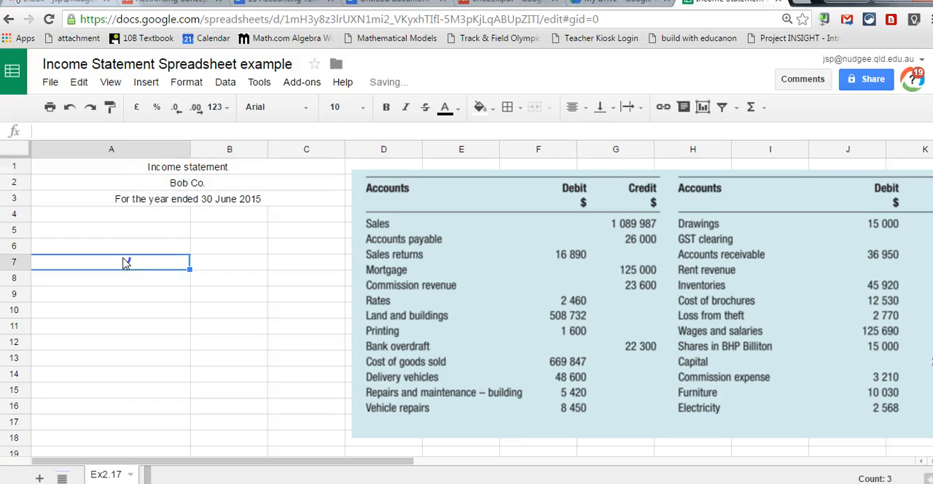
{"action": "left_click_drag", "start_coordinate": [148, 169], "coordinate": [151, 198]}
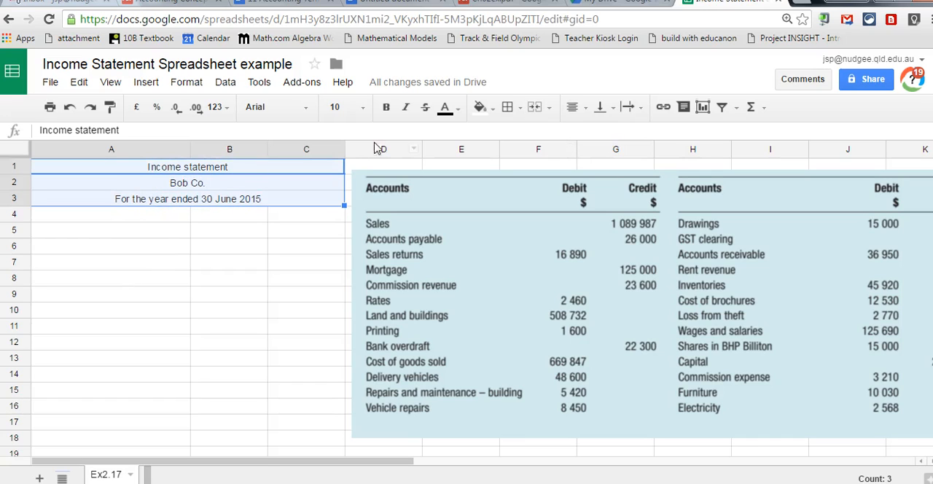
{"action": "left_click", "coordinate": [387, 108]}
{"action": "left_click", "coordinate": [106, 219]}
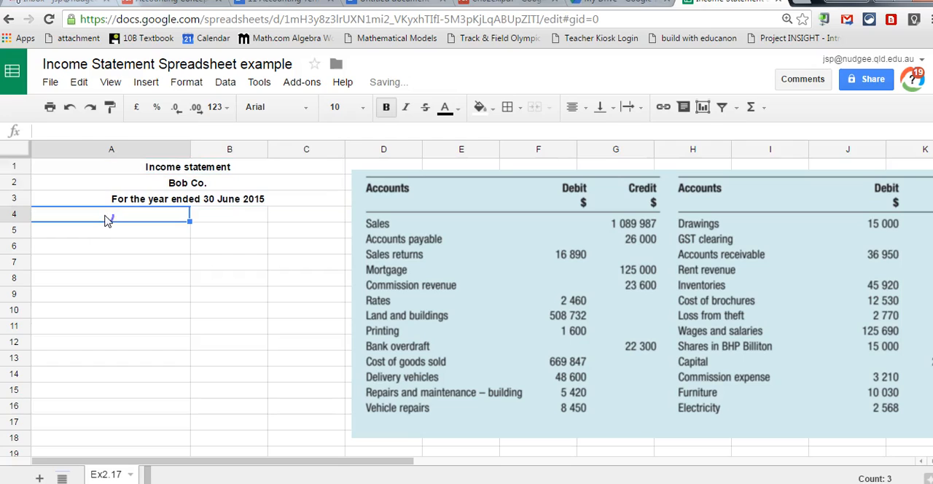
Enter the row labels "Sales", "Less Sales Returns" and "Less Cost of goods Sold" in cells A5 to A7.
{"action": "key", "text": "Down"}
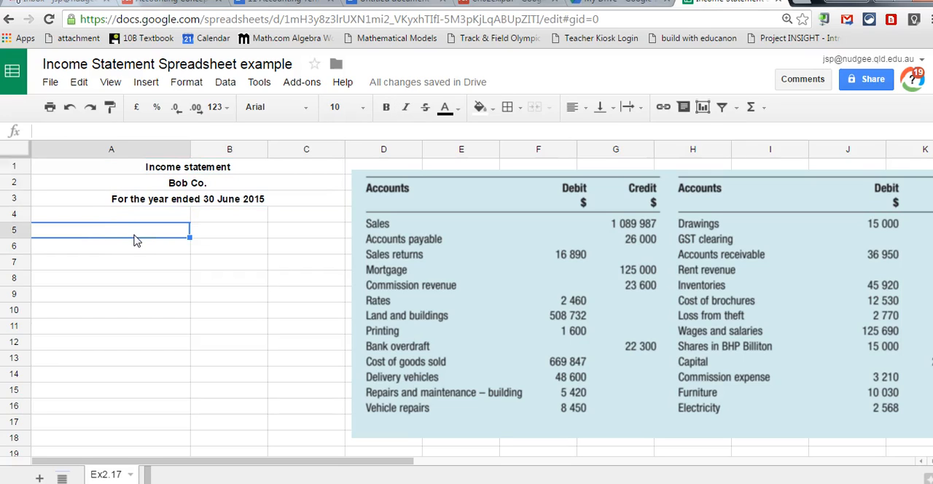
{"action": "type", "text": "Sales"}
{"action": "key", "text": "Return"}
{"action": "type", "text": "less S"}
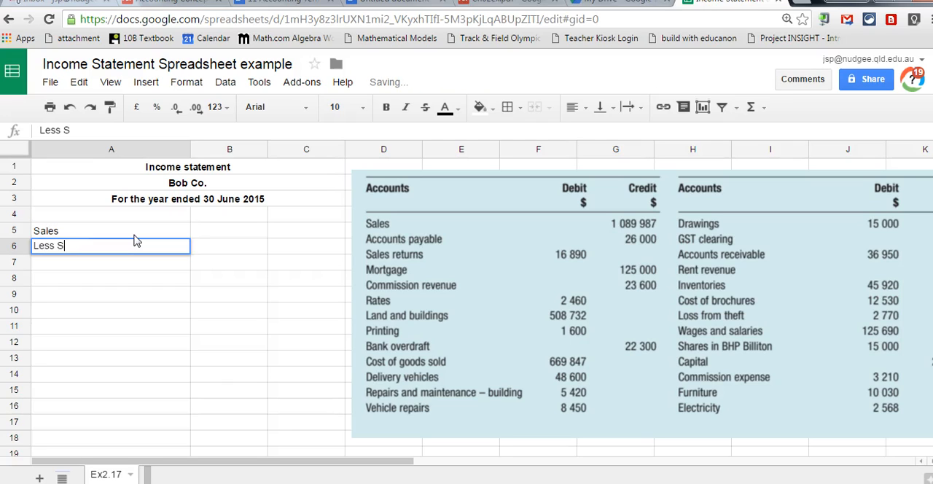
{"action": "type", "text": "ales Returns"}
{"action": "key", "text": "Return"}
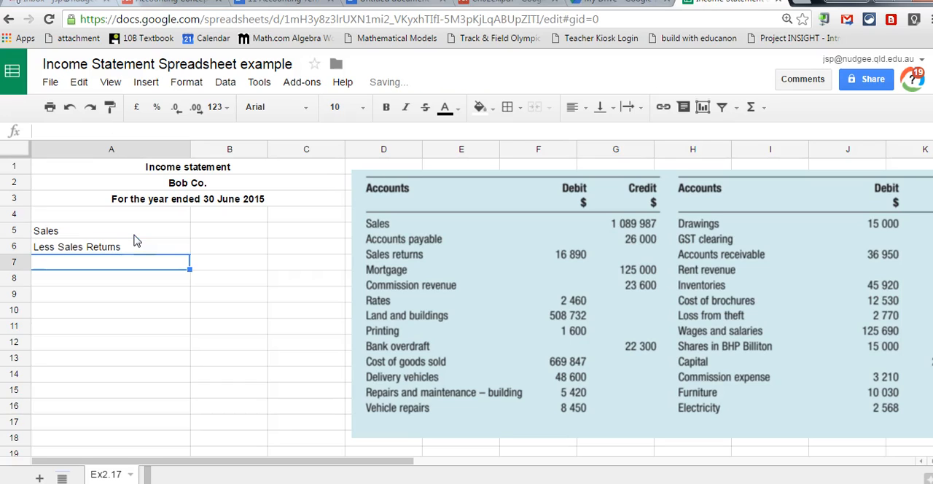
{"action": "type", "text": "Less "}
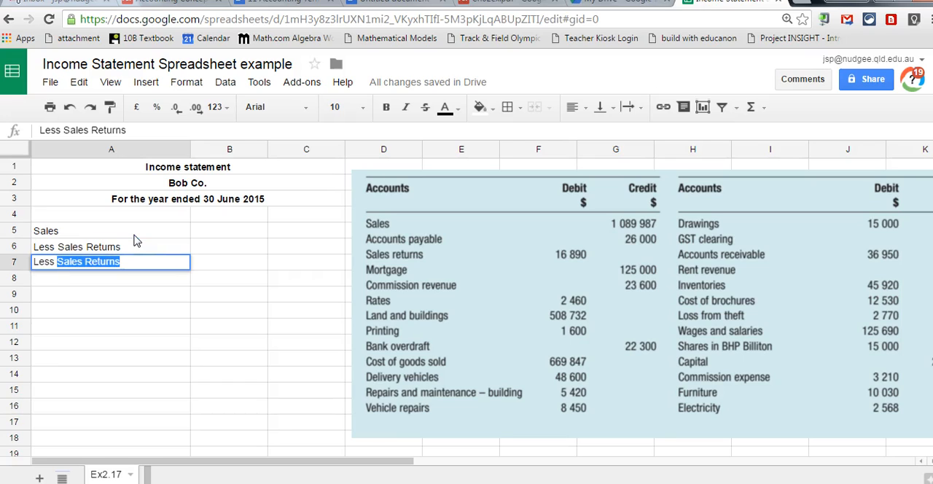
{"action": "type", "text": "Cost of goods Sold"}
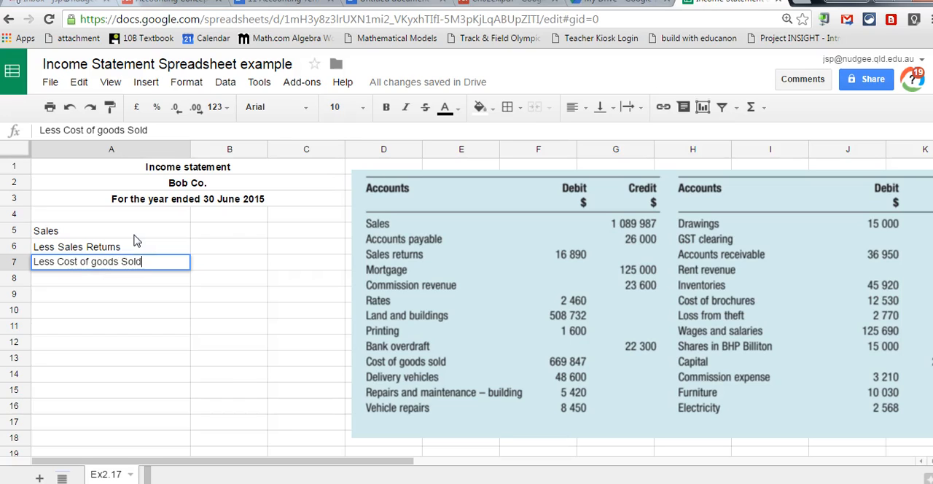
Enter the sales amount 1089987 in B5 and the sales returns amount 16890 in B6.
{"action": "key", "text": "Tab"}
{"action": "key", "text": "Up"}
{"action": "key", "text": "Up"}
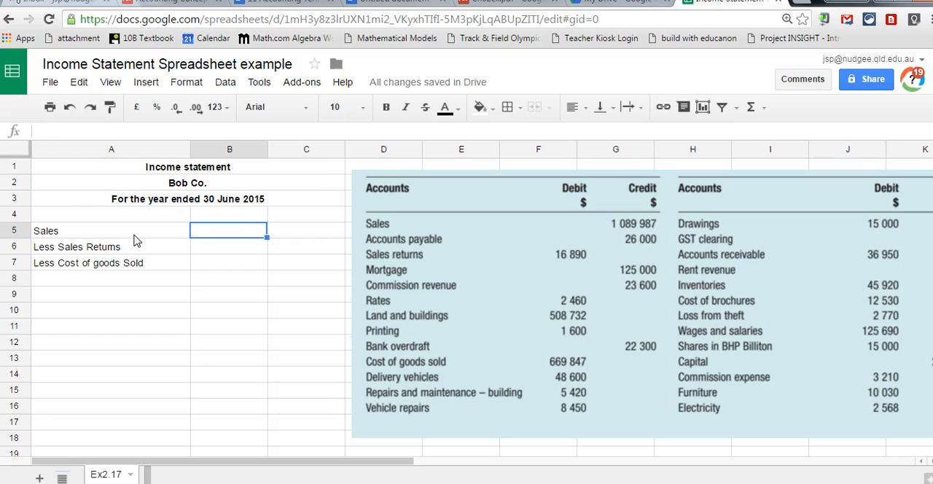
{"action": "type", "text": "10899"}
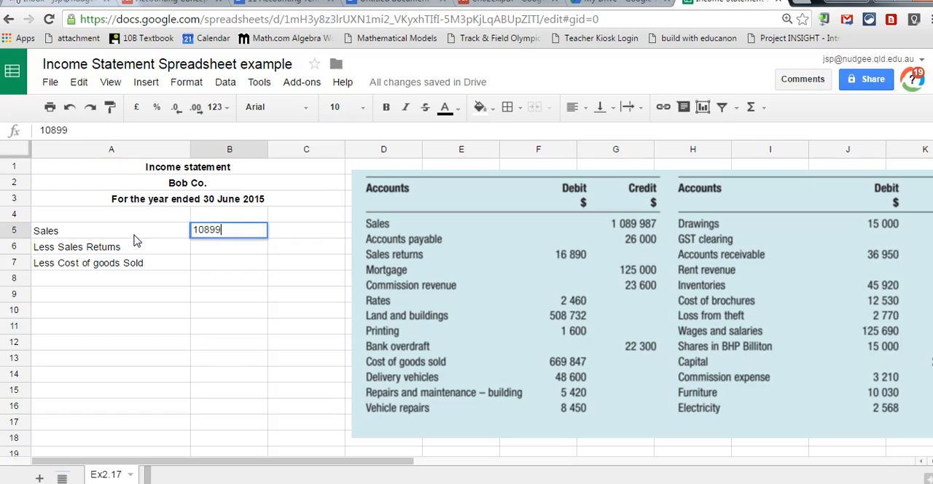
{"action": "key", "text": "BackSpace"}
{"action": "key", "text": "BackSpace"}
{"action": "key", "text": "BackSpace"}
{"action": "key", "text": "BackSpace"}
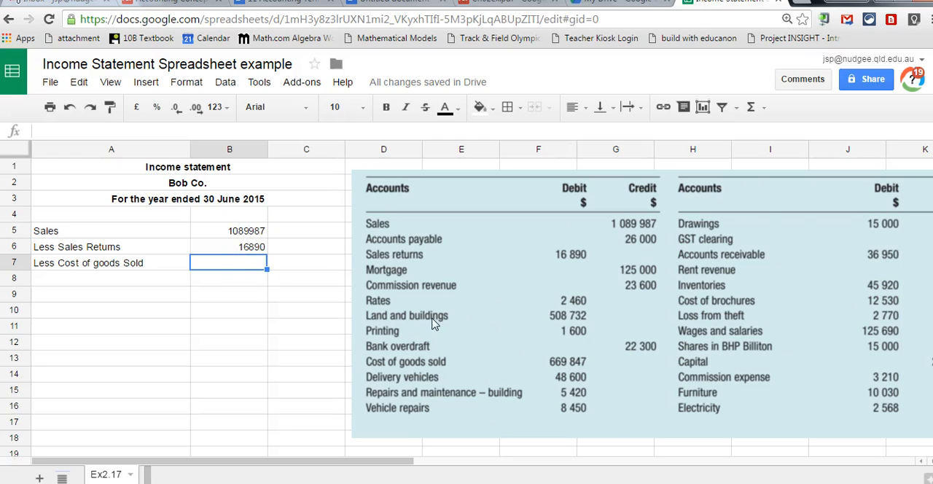
Calculate net sales in C6 with the formula =B5-B6.
{"action": "left_click", "coordinate": [283, 251]}
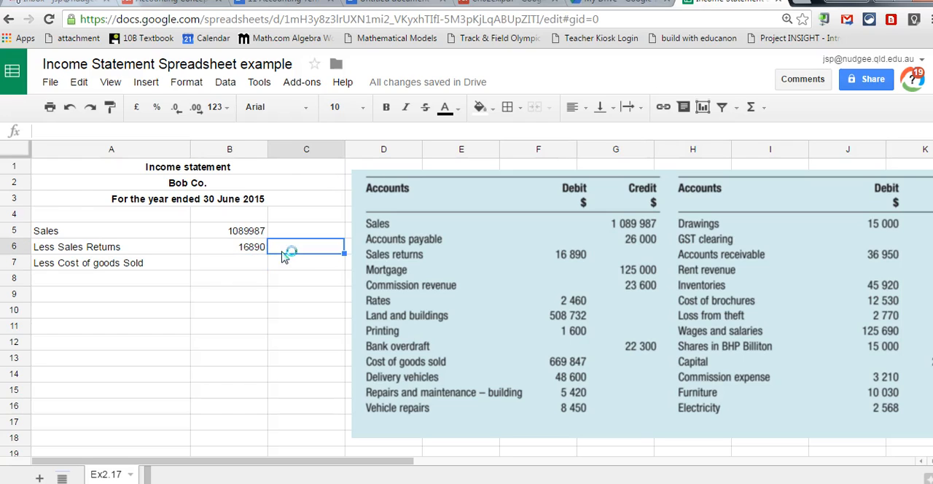
{"action": "type", "text": "="}
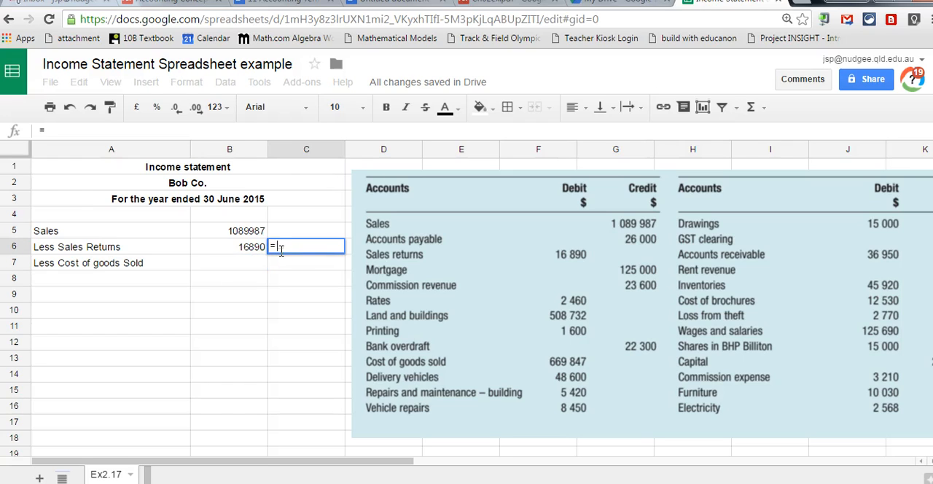
{"action": "left_click", "coordinate": [232, 232]}
{"action": "type", "text": "-"}
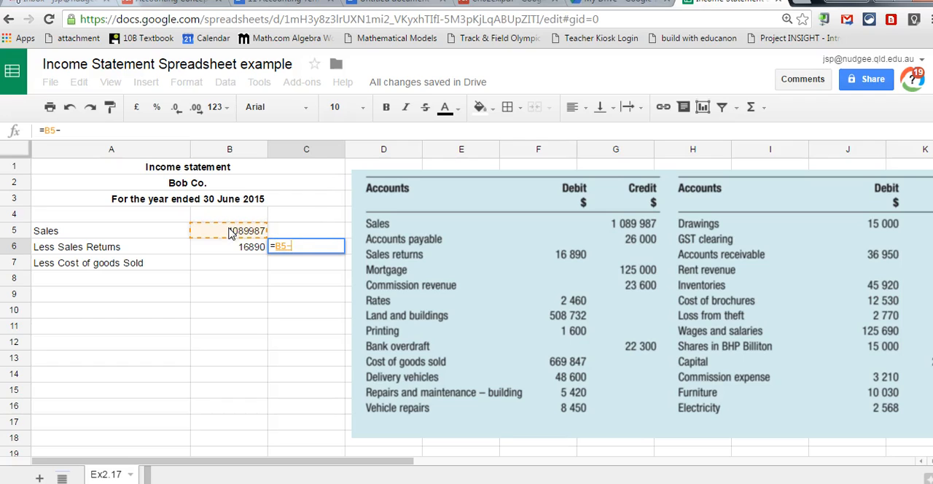
{"action": "left_click", "coordinate": [241, 253]}
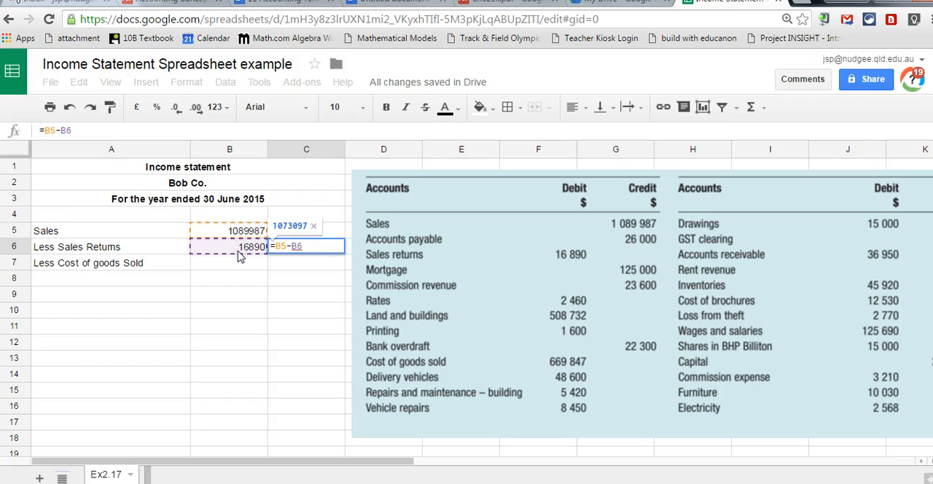
{"action": "key", "text": "Return"}
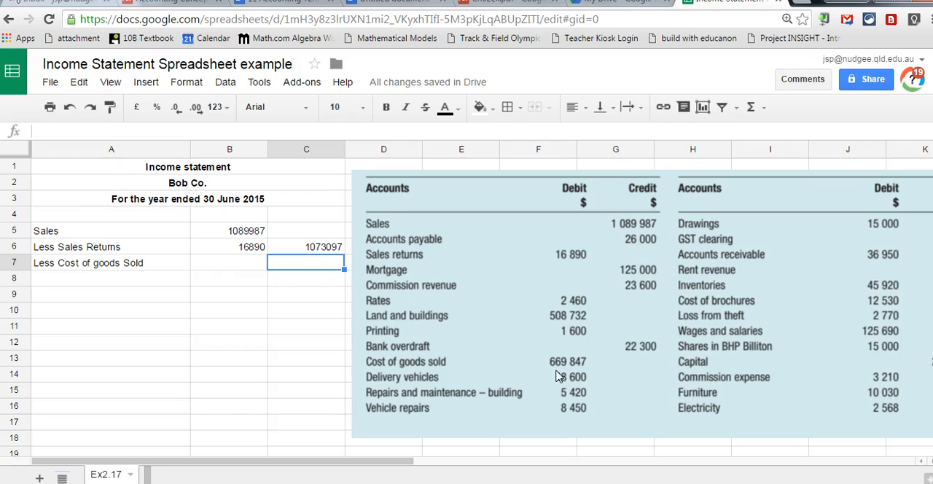
Enter the cost of goods sold amount 669847 in C7.
{"action": "double_click", "coordinate": [305, 267]}
{"action": "type", "text": "669847"}
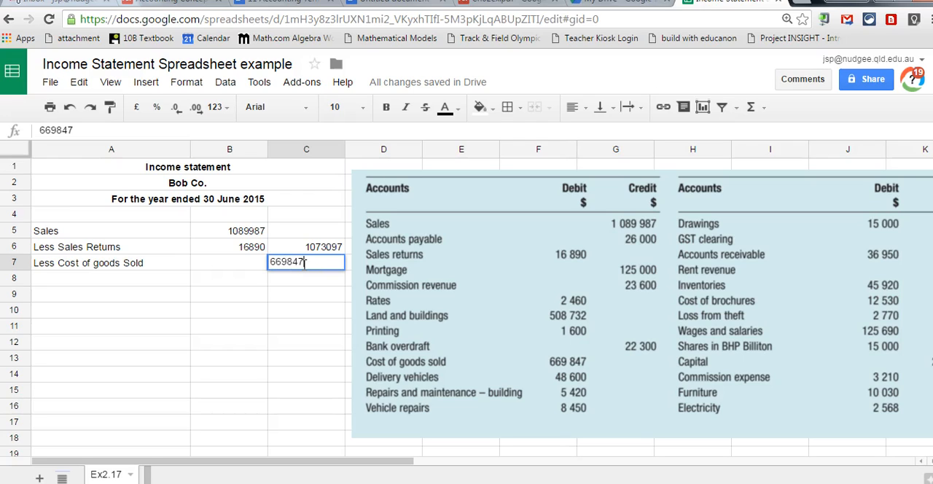
{"action": "key", "text": "Return"}
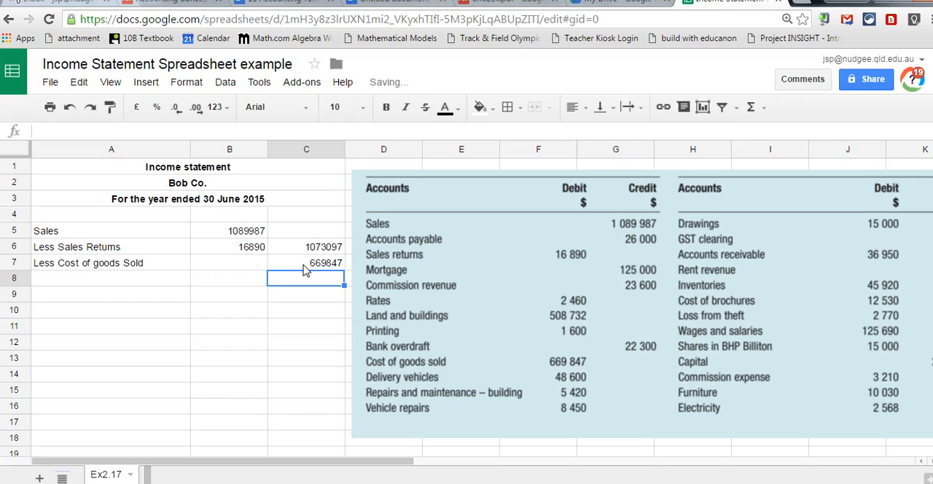
Calculate gross profit in C8 with the formula =C6-C7.
{"action": "type", "text": "="}
{"action": "left_click", "coordinate": [307, 249]}
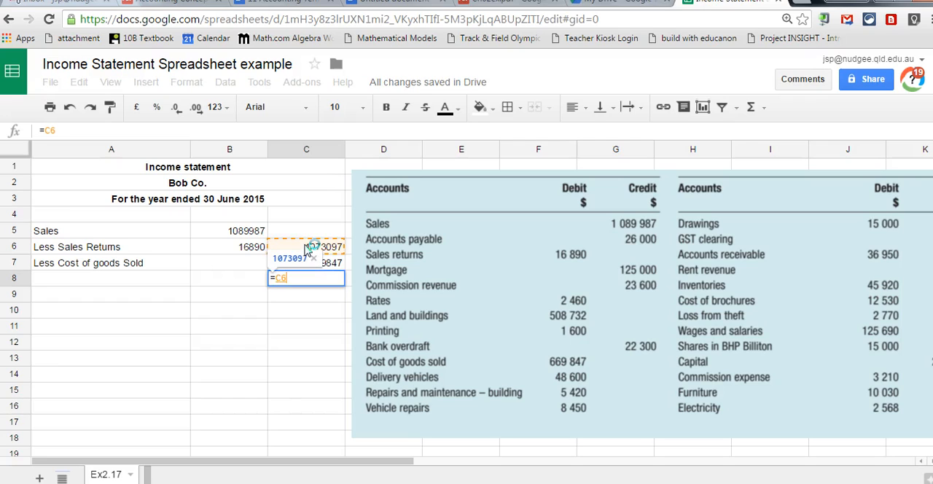
{"action": "type", "text": "-"}
{"action": "left_click", "coordinate": [305, 266]}
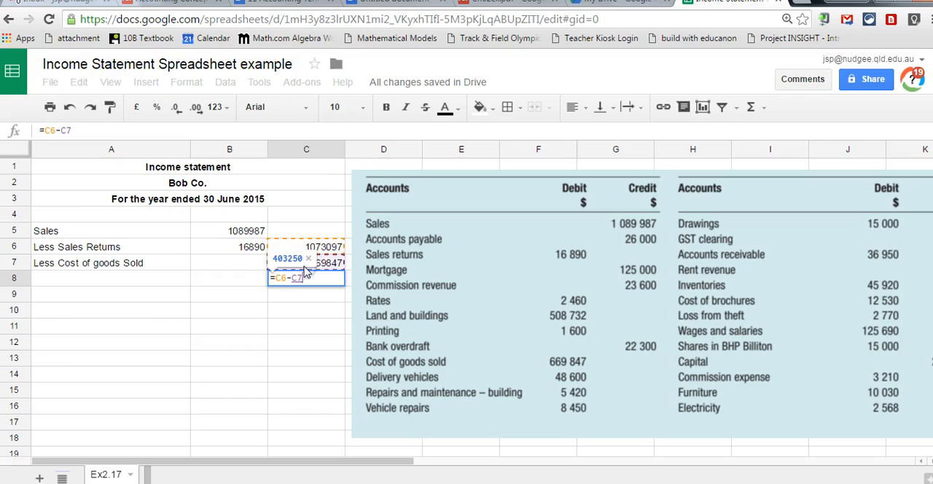
{"action": "key", "text": "Return"}
{"action": "left_click", "coordinate": [307, 278]}
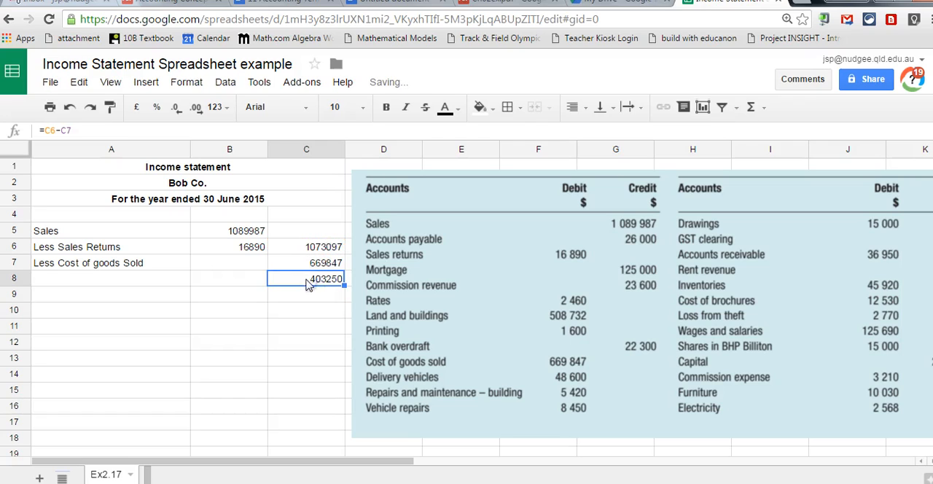
Enter the label "GROSS PROFIT" in A8 and make it bold.
{"action": "left_click", "coordinate": [104, 285]}
{"action": "type", "text": "G"}
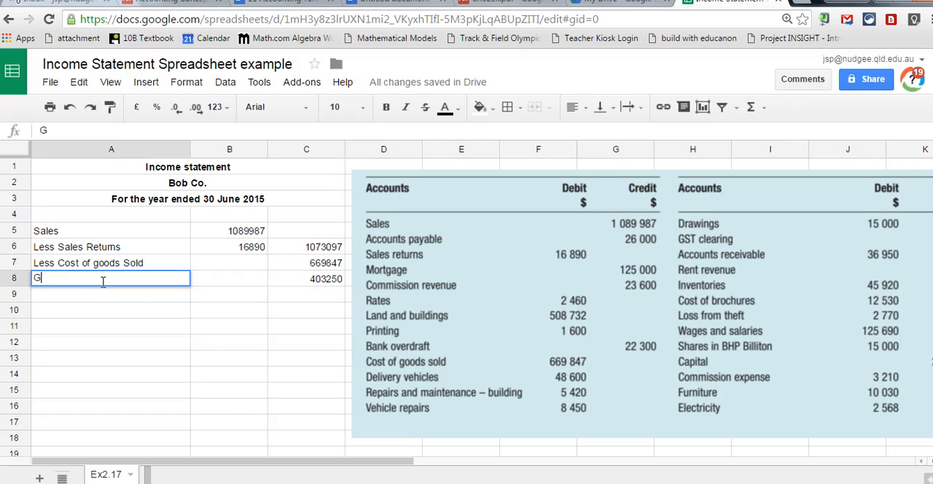
{"action": "type", "text": "ROSS PROFIT"}
{"action": "left_click", "coordinate": [386, 107]}
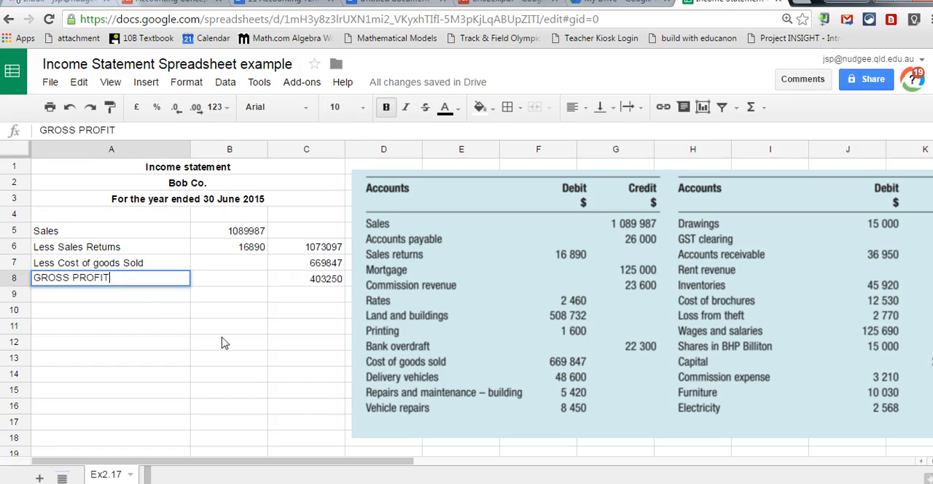
{"action": "key", "text": "Return"}
{"action": "left_click", "coordinate": [124, 284]}
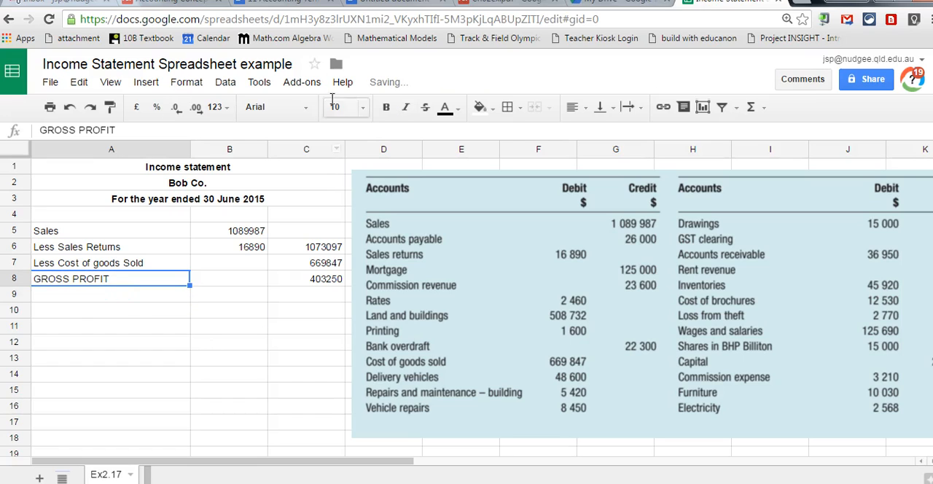
{"action": "left_click", "coordinate": [385, 107]}
{"action": "left_click", "coordinate": [246, 320]}
Apply a bottom border and a top border to the gross profit amount in C8.
{"action": "left_click", "coordinate": [319, 284]}
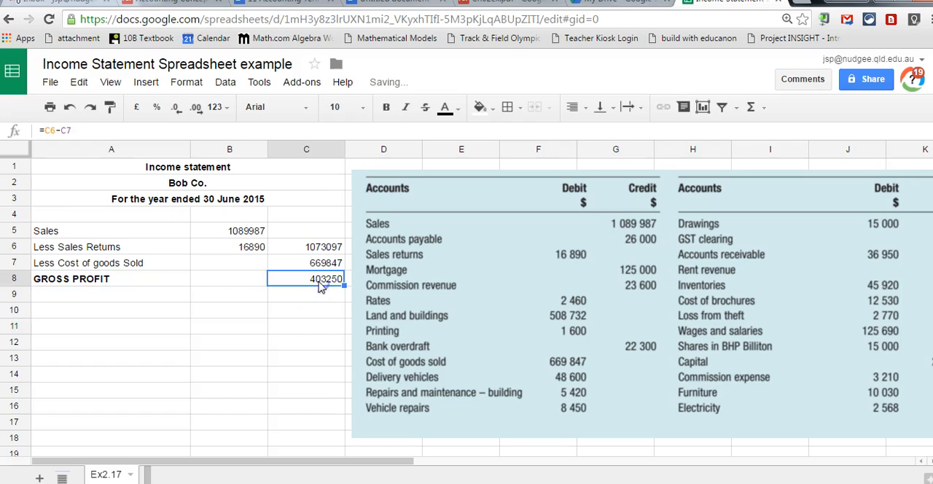
{"action": "left_click", "coordinate": [614, 108]}
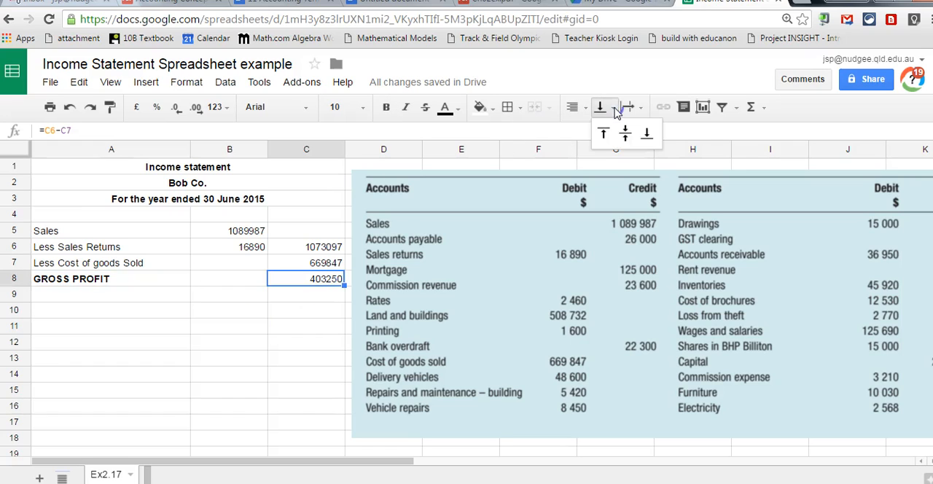
{"action": "left_click", "coordinate": [519, 108]}
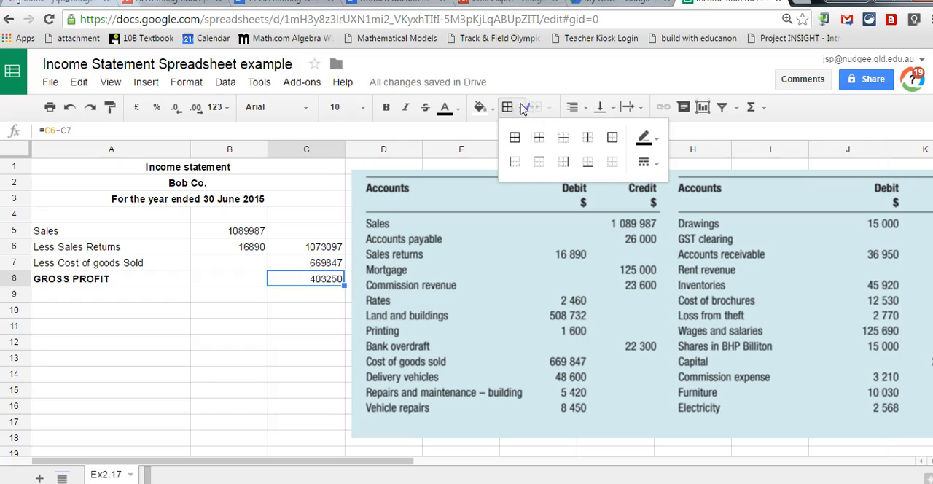
{"action": "left_click", "coordinate": [590, 165]}
{"action": "left_click", "coordinate": [302, 279]}
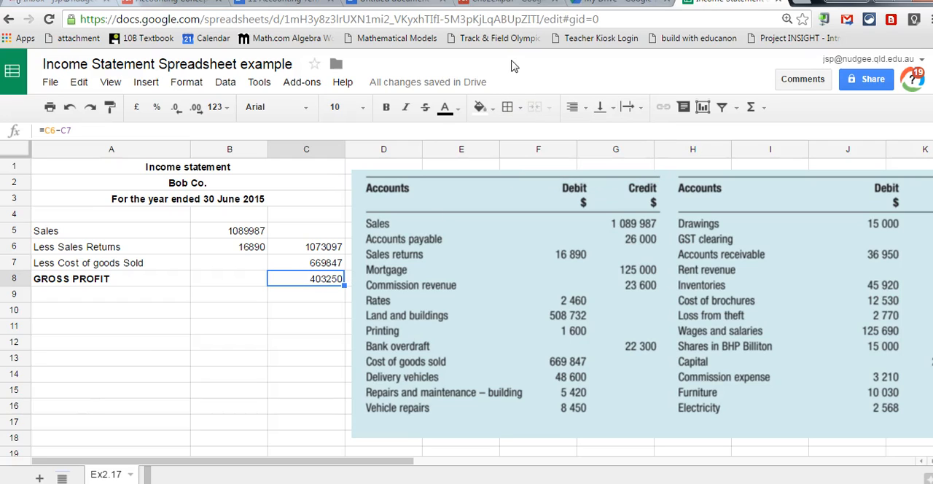
{"action": "left_click", "coordinate": [522, 109]}
{"action": "left_click", "coordinate": [539, 161]}
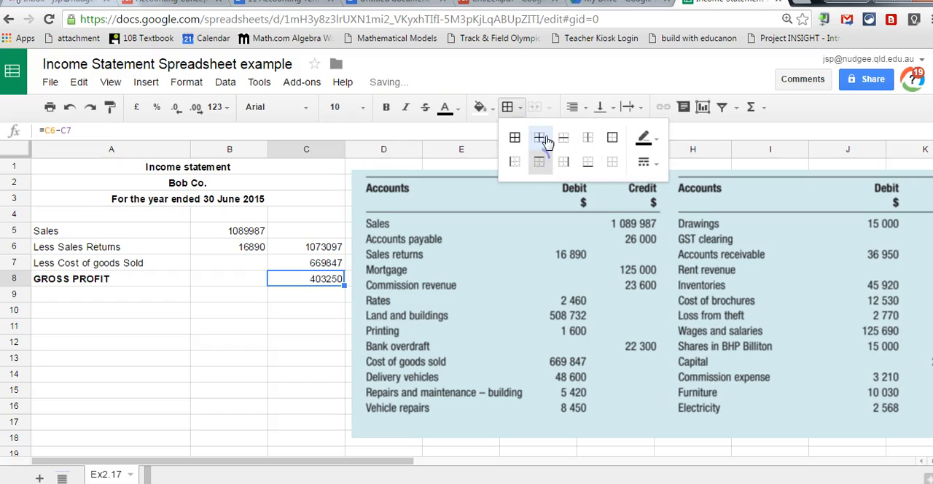
{"action": "left_click", "coordinate": [287, 316]}
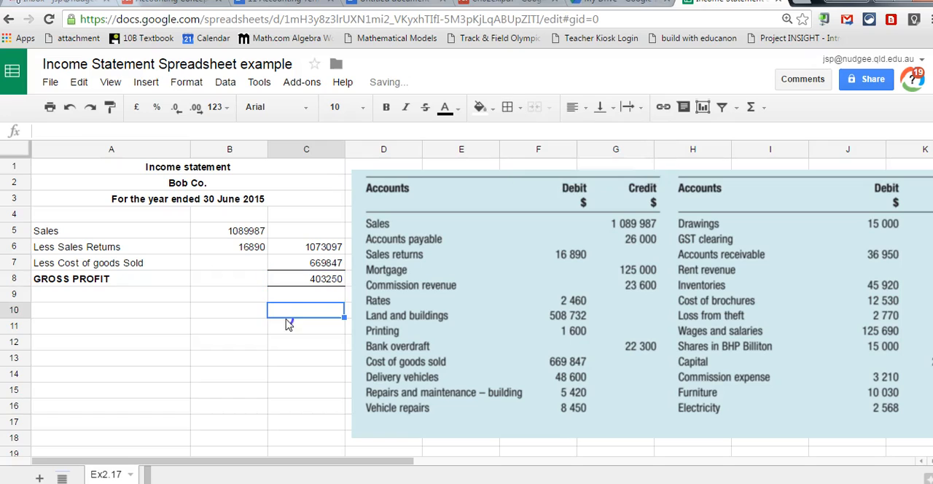
Clear all borders from the gross profit cell C8.
{"action": "left_click", "coordinate": [298, 280]}
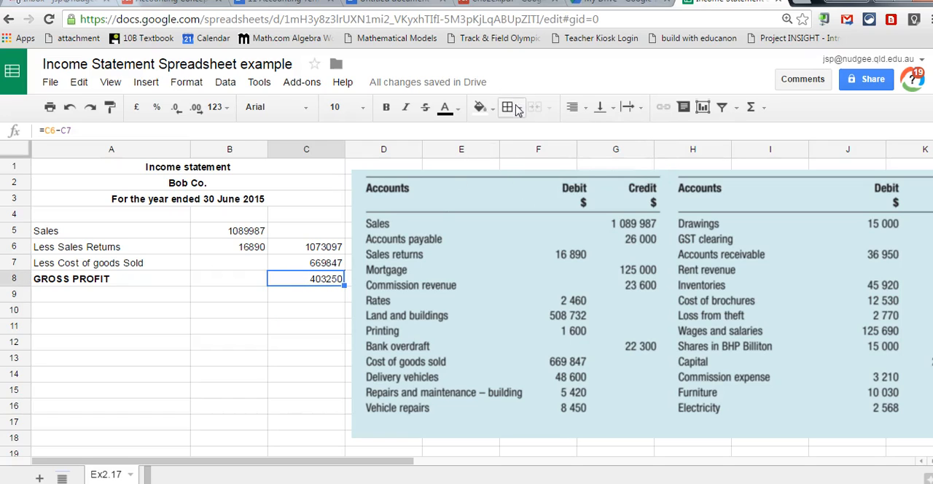
{"action": "left_click", "coordinate": [516, 109]}
{"action": "left_click", "coordinate": [618, 162]}
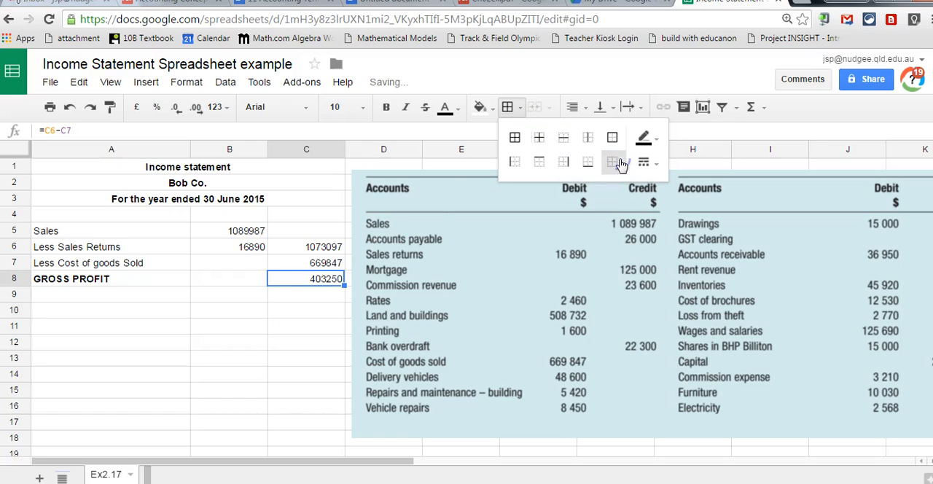
{"action": "left_click", "coordinate": [308, 299]}
Apply only a top border to the gross profit amount in C8.
{"action": "left_click", "coordinate": [314, 277]}
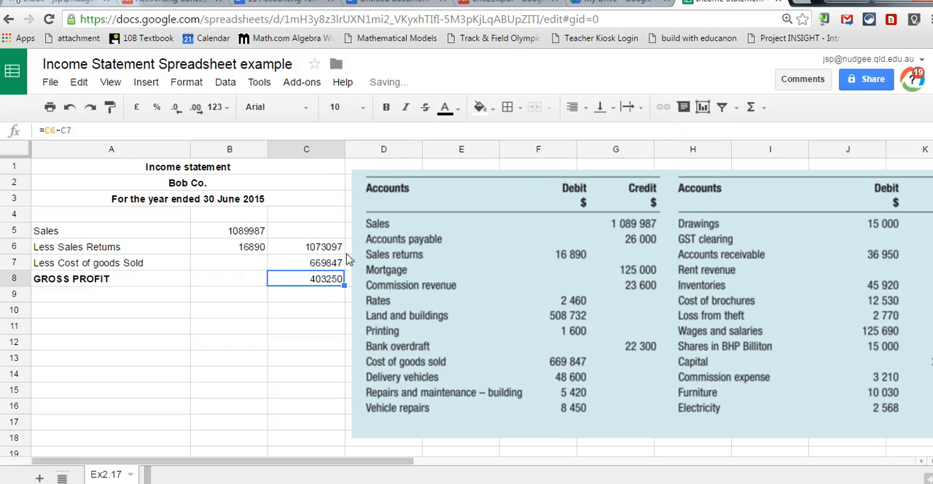
{"action": "left_click", "coordinate": [510, 108]}
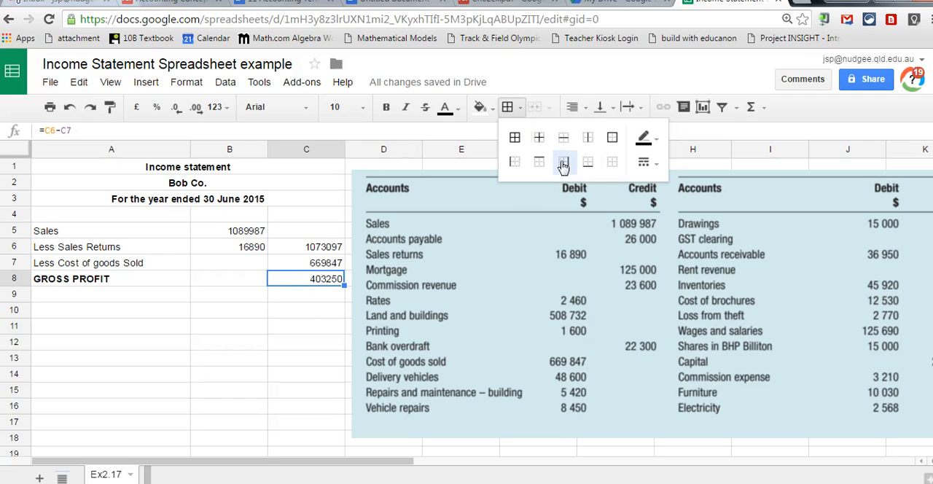
{"action": "left_click", "coordinate": [539, 161]}
{"action": "left_click", "coordinate": [232, 393]}
Enter the row labels "Add other Revenue", "Commission revenue" and "Rent Revenue" in cells A9 to A11.
{"action": "left_click", "coordinate": [63, 299]}
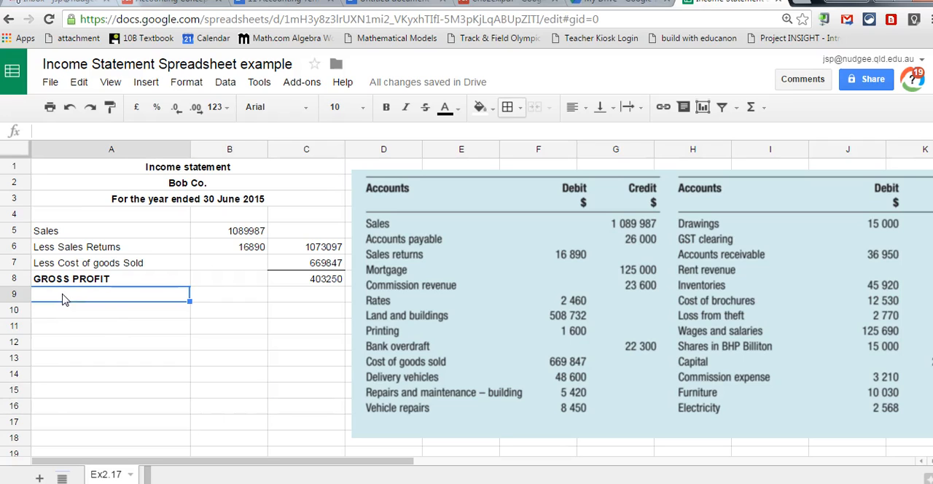
{"action": "key", "text": "Down"}
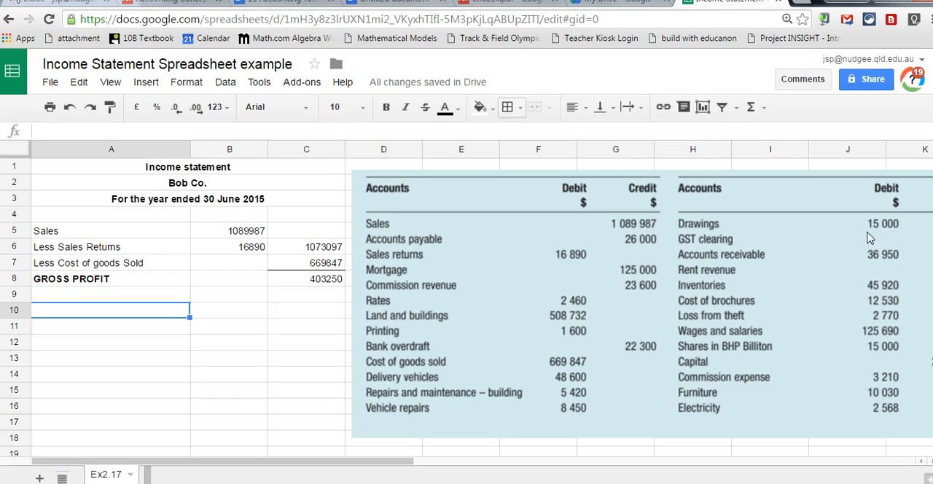
{"action": "left_click", "coordinate": [86, 295]}
{"action": "type", "text": "Add other"}
{"action": "type", "text": "Revenue"}
{"action": "key", "text": "Return"}
{"action": "type", "text": "Commission revenue"}
{"action": "key", "text": "Return"}
{"action": "type", "text": "Rent Rvee"}
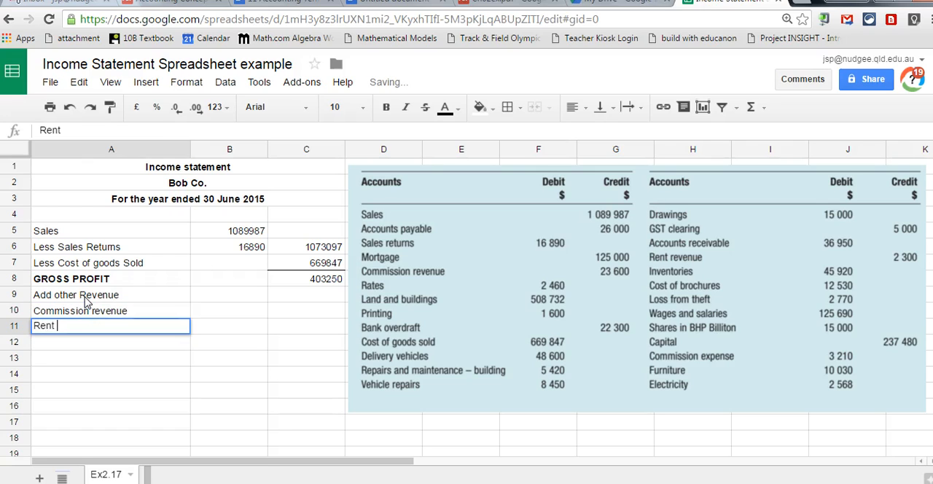
{"action": "key", "text": "BackSpace"}
{"action": "key", "text": "BackSpace"}
{"action": "key", "text": "BackSpace"}
{"action": "type", "text": "evenue"}
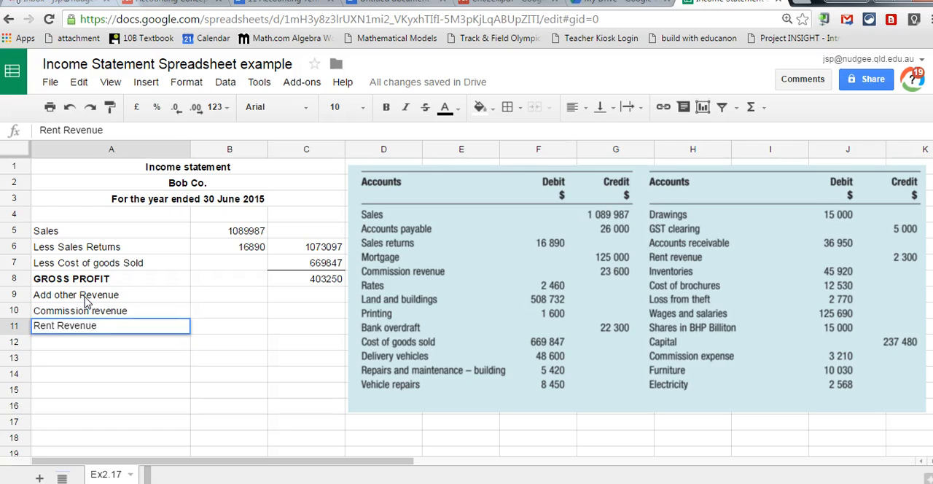
Enter the commission revenue amount 23600 in B10 and the rent revenue amount 2300 in B11.
{"action": "key", "text": "Tab"}
{"action": "key", "text": "Up"}
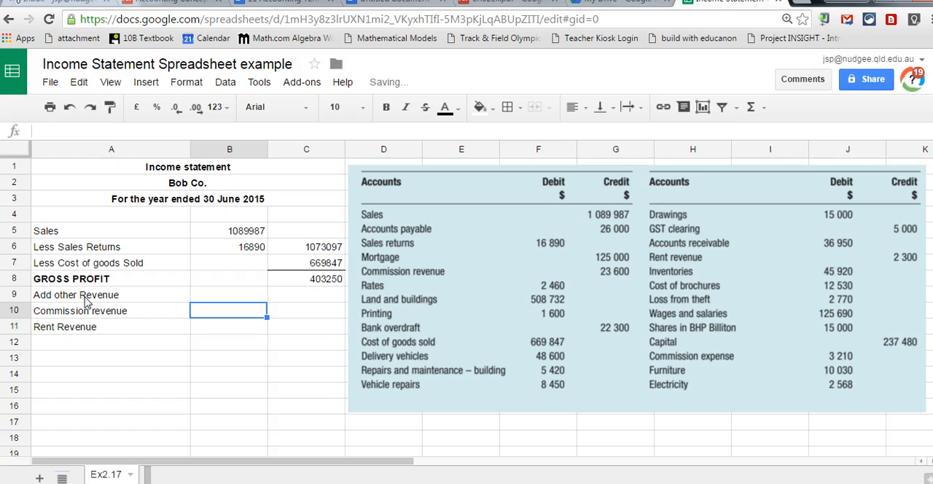
{"action": "type", "text": "23600"}
{"action": "key", "text": "Return"}
{"action": "type", "text": "2300"}
{"action": "key", "text": "Return"}
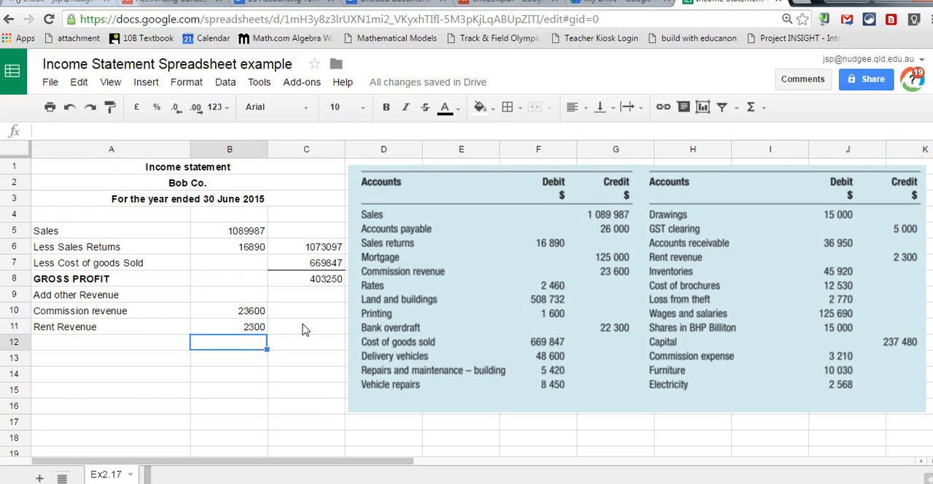
Calculate total other revenue in C11 with the formula =B10+B11.
{"action": "left_click", "coordinate": [306, 328]}
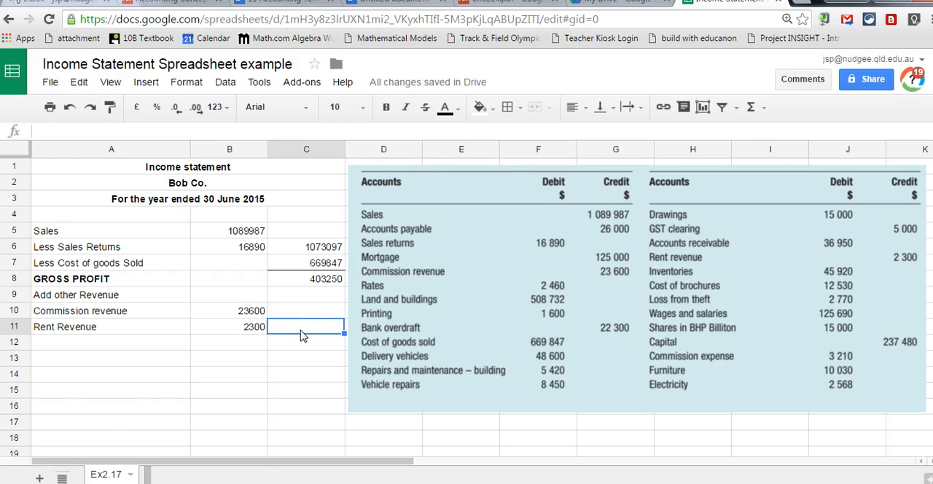
{"action": "type", "text": "="}
{"action": "left_click", "coordinate": [245, 312]}
{"action": "type", "text": "+"}
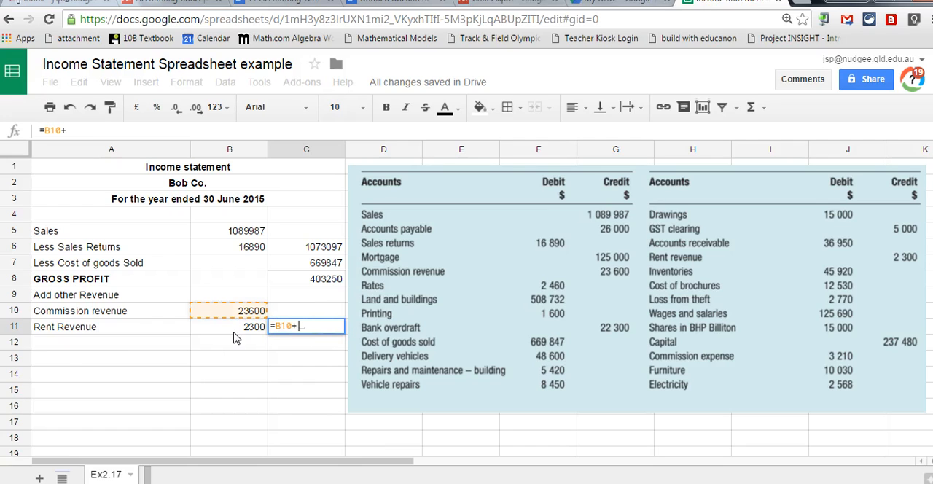
{"action": "left_click", "coordinate": [236, 333]}
{"action": "key", "text": "Return"}
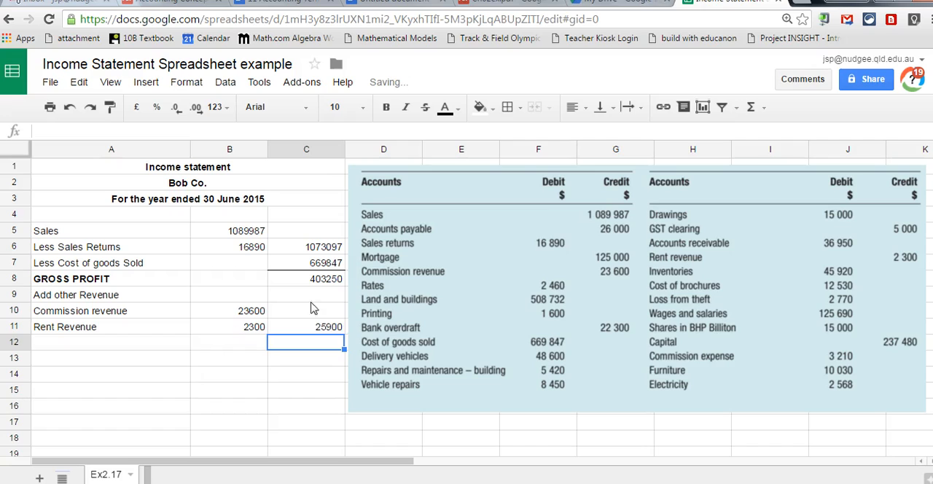
{"action": "left_click", "coordinate": [315, 329]}
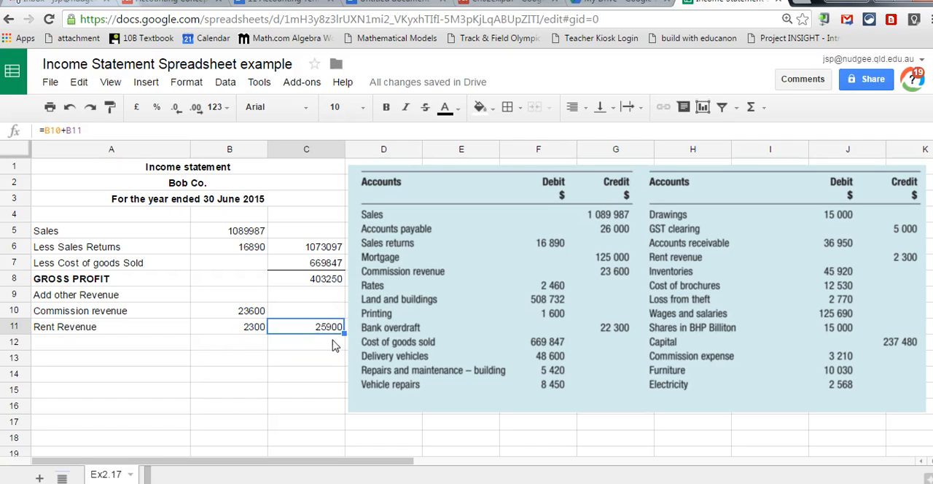
Add gross profit and other revenue in C12 with the formula =C8+C11.
{"action": "left_click", "coordinate": [296, 345]}
{"action": "type", "text": "="}
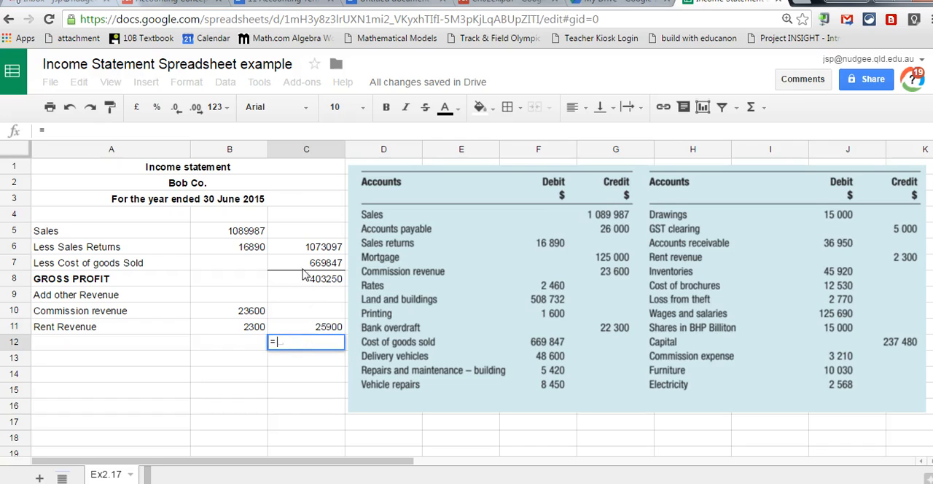
{"action": "left_click", "coordinate": [305, 280]}
{"action": "type", "text": "+"}
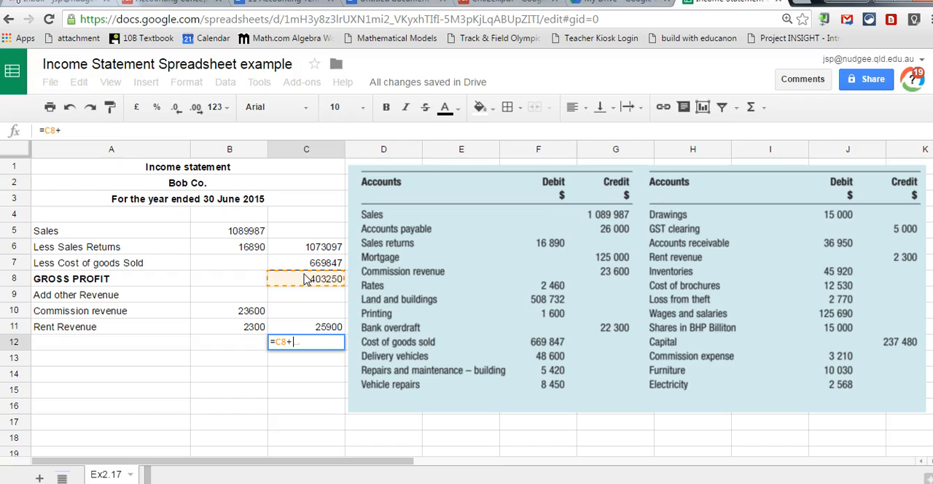
{"action": "left_click", "coordinate": [307, 325]}
{"action": "key", "text": "Return"}
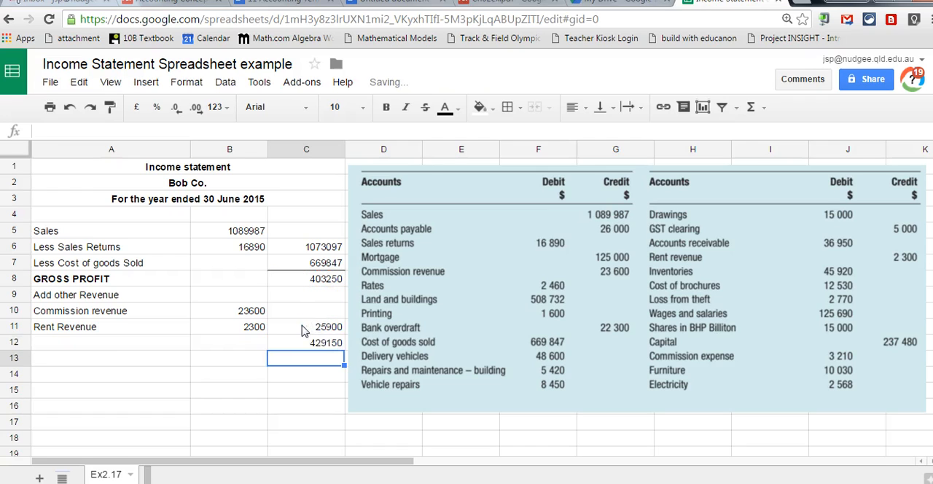
Apply a top border to the total in C12.
{"action": "left_click", "coordinate": [321, 344]}
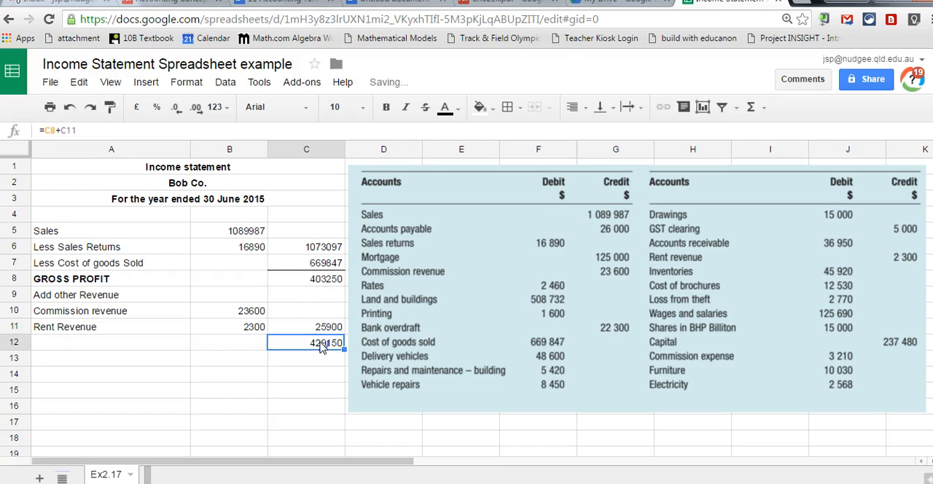
{"action": "left_click", "coordinate": [519, 110]}
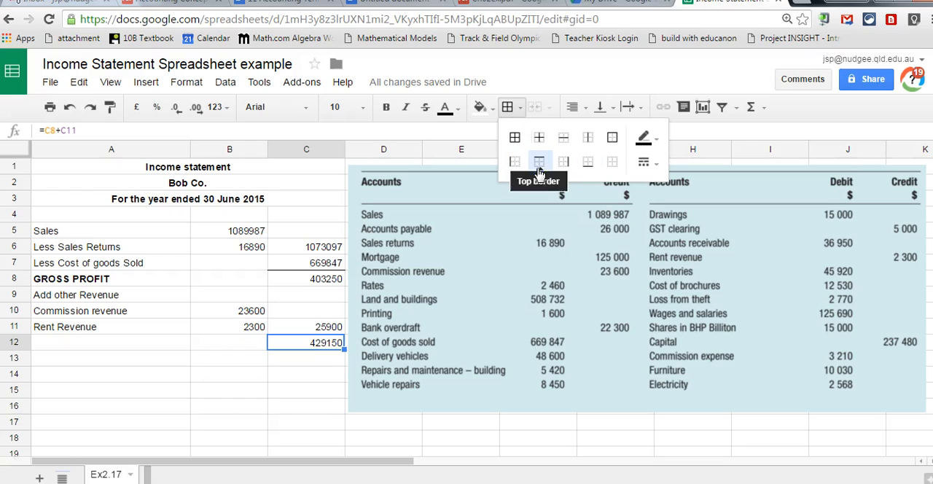
{"action": "left_click", "coordinate": [539, 162]}
{"action": "left_click", "coordinate": [296, 397]}
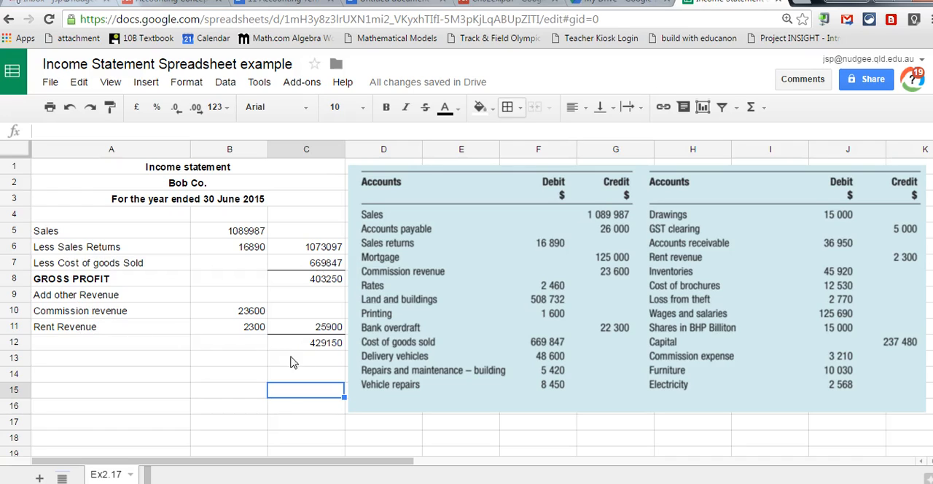
Enter the section label "Less Expenses" in A13.
{"action": "left_click", "coordinate": [56, 360]}
{"action": "type", "text": "Less Expenses"}
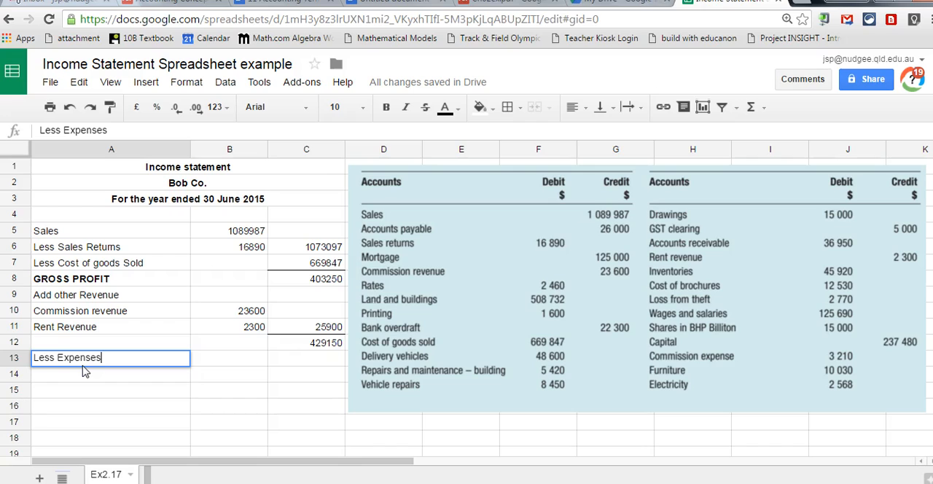
{"action": "key", "text": "Return"}
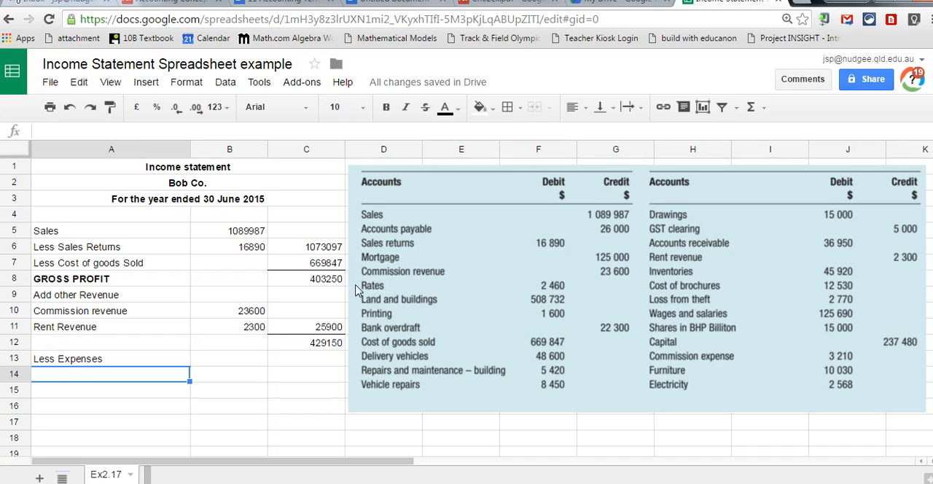
Enter the expense labels "Rates" in A14 and "Printing" in A15.
{"action": "type", "text": "Rates"}
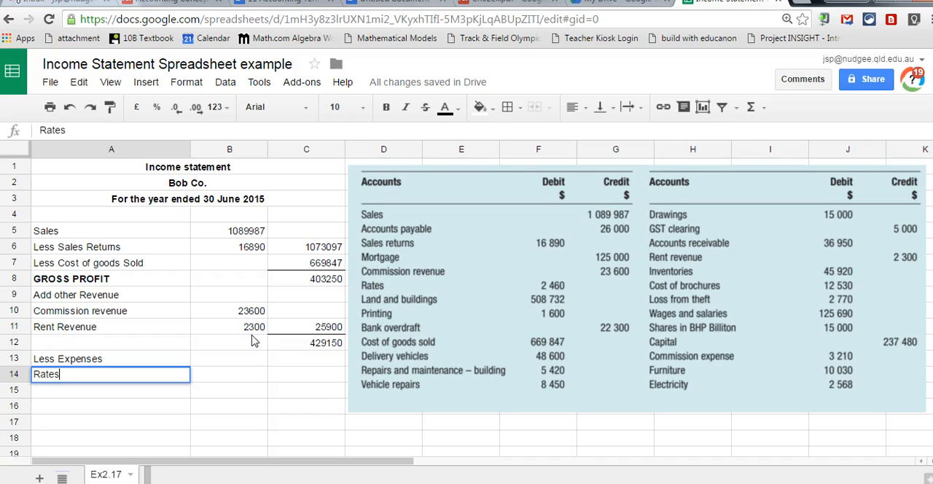
{"action": "key", "text": "Return"}
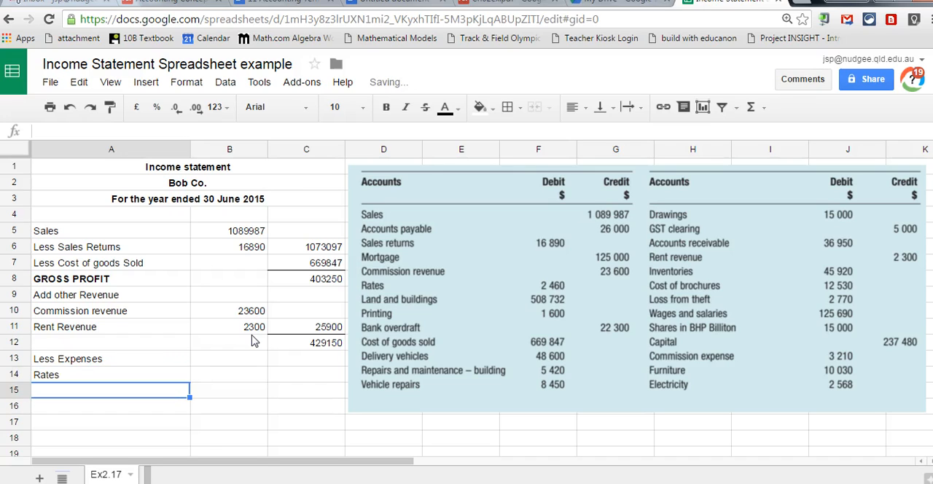
{"action": "type", "text": "Printing"}
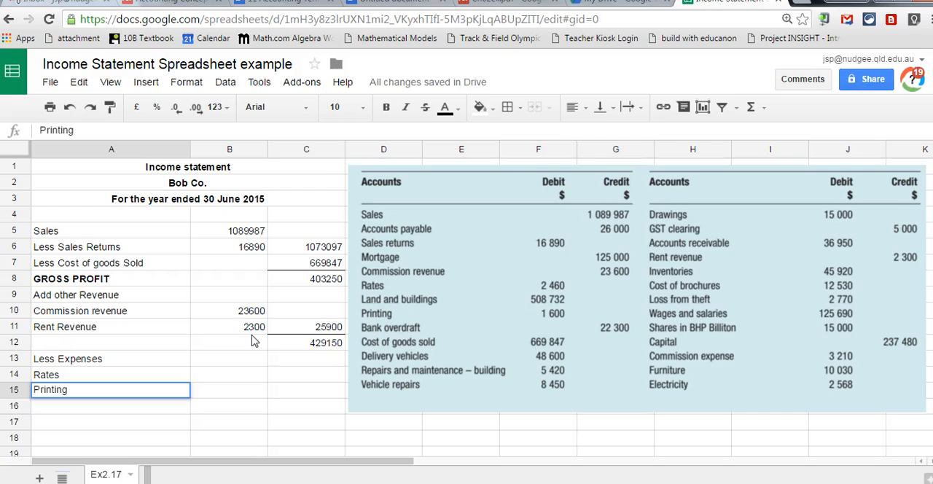
{"action": "key", "text": "Return"}
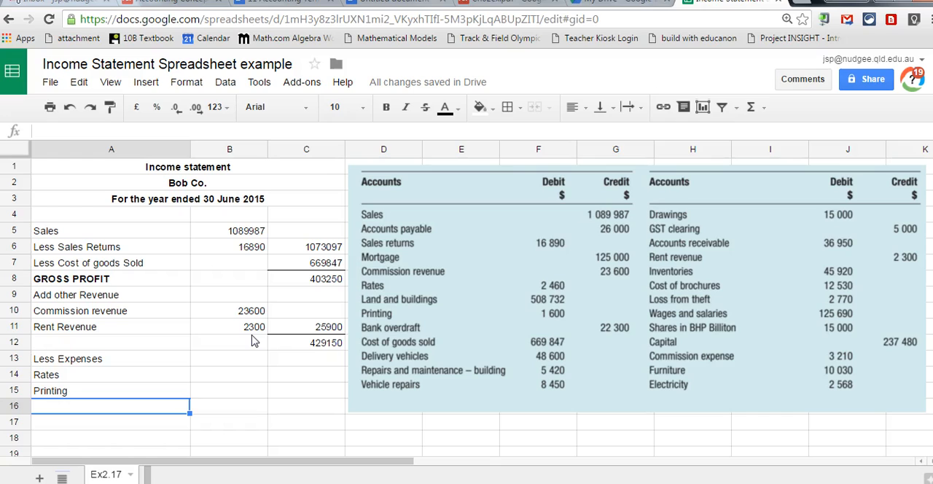
Enter the expense label "Repairs and Maintenance - Building" in A16.
{"action": "type", "text": "Re"}
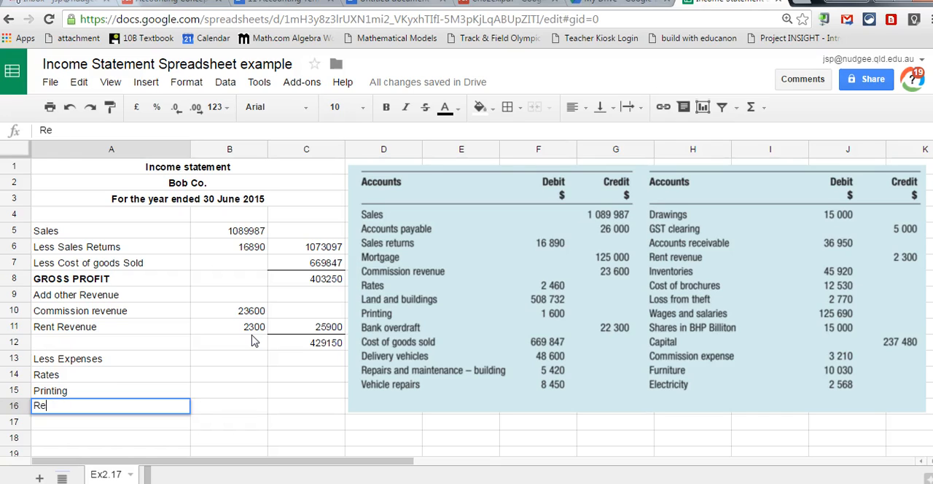
{"action": "type", "text": "pairs an"}
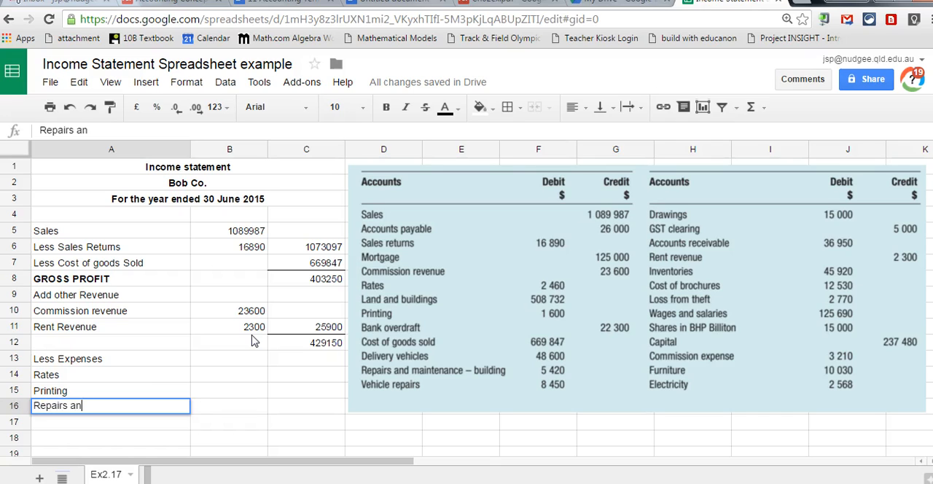
{"action": "type", "text": "d Maintene"}
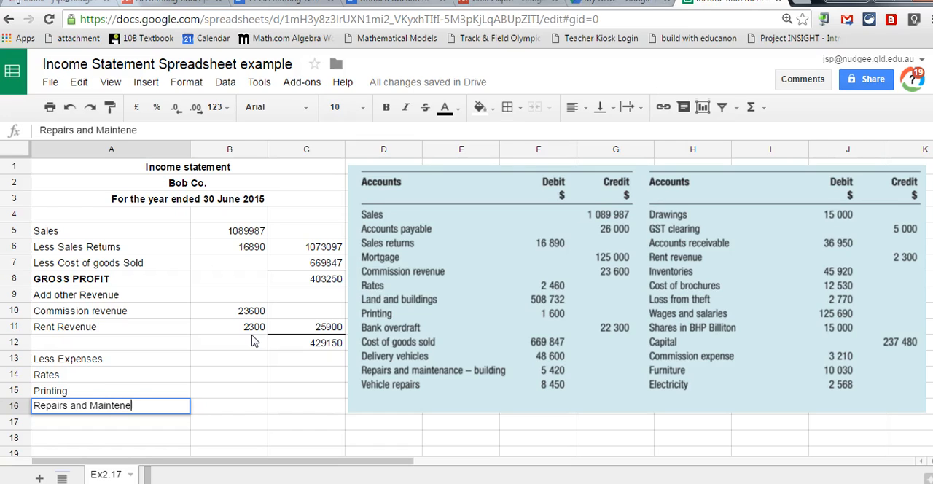
{"action": "key", "text": "BackSpace"}
{"action": "type", "text": "ance - Building"}
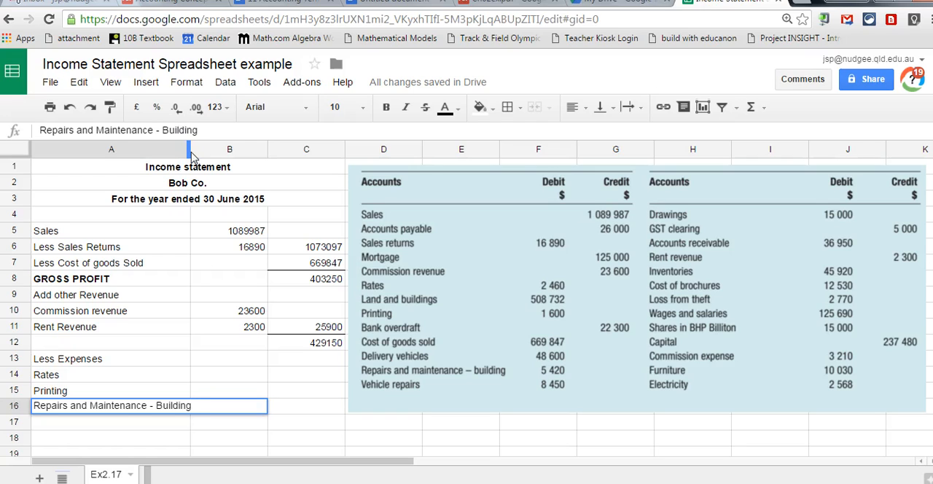
{"action": "left_click", "coordinate": [104, 425]}
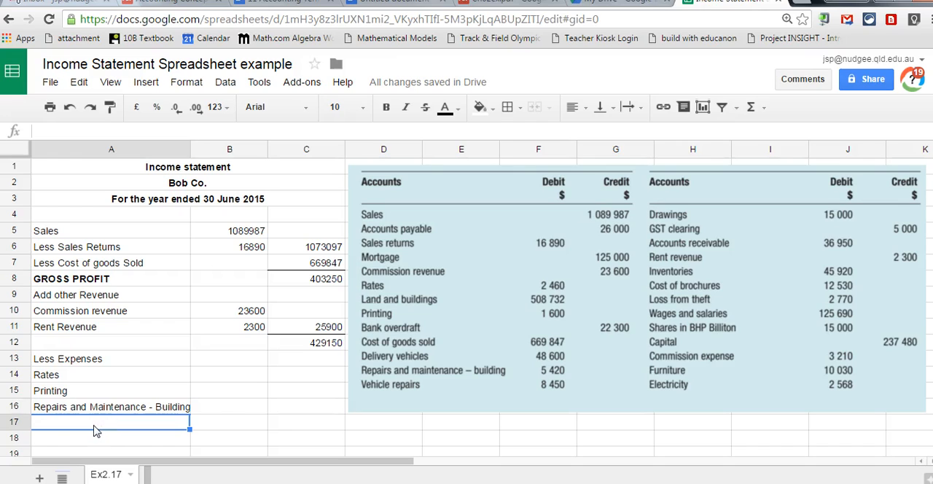
Enter the expense label "Vehicle repairs" in A17.
{"action": "type", "text": "Vehin"}
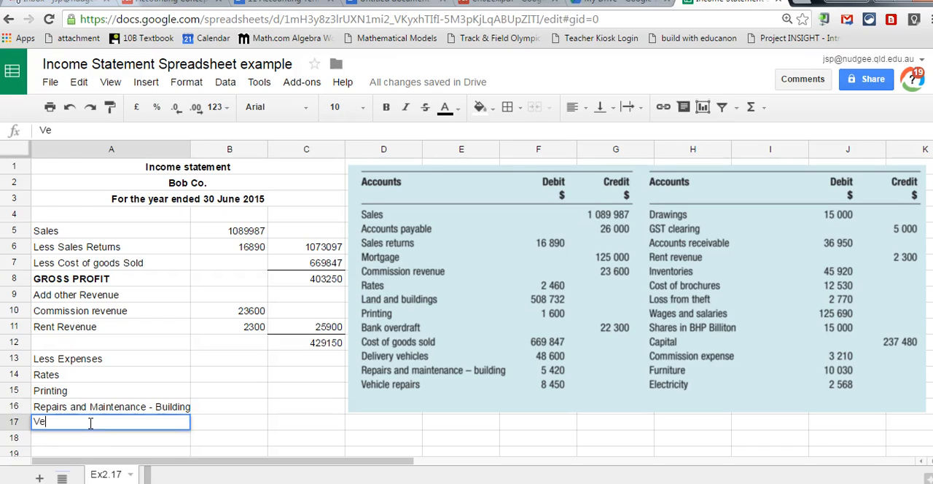
{"action": "key", "text": "BackSpace"}
{"action": "type", "text": "l"}
{"action": "type", "text": "cle "}
{"action": "type", "text": "Re"}
{"action": "key", "text": "BackSpace"}
{"action": "key", "text": "BackSpace"}
{"action": "type", "text": "rep"}
{"action": "key", "text": "BackSpace"}
{"action": "type", "text": "i"}
{"action": "key", "text": "BackSpace"}
{"action": "type", "text": "pairs"}
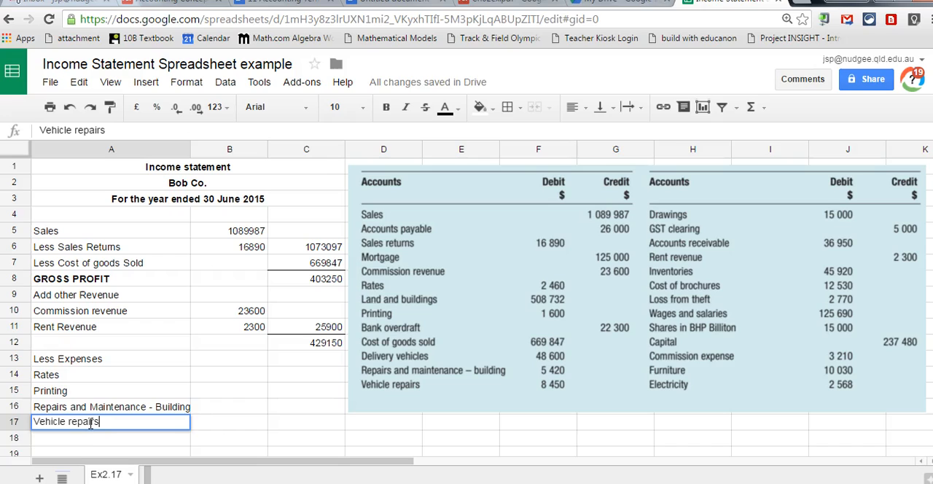
{"action": "key", "text": "Return"}
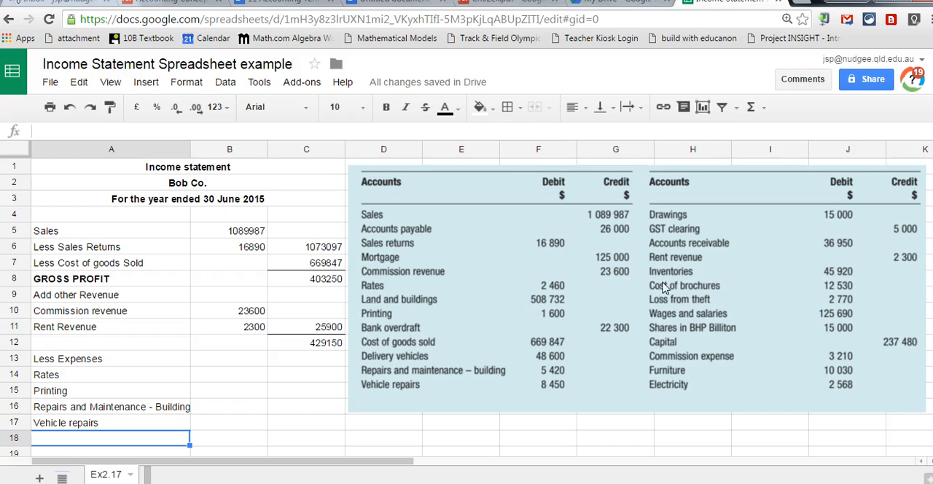
Enter the expense labels "Cost of Brochures" in A18 and "Loss from theft" in A19.
{"action": "type", "text": "Co"}
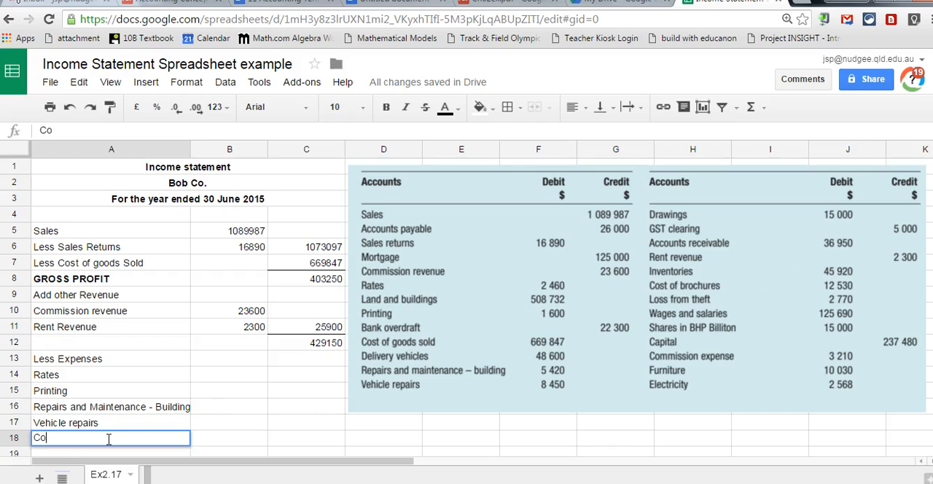
{"action": "type", "text": "st of Brochures"}
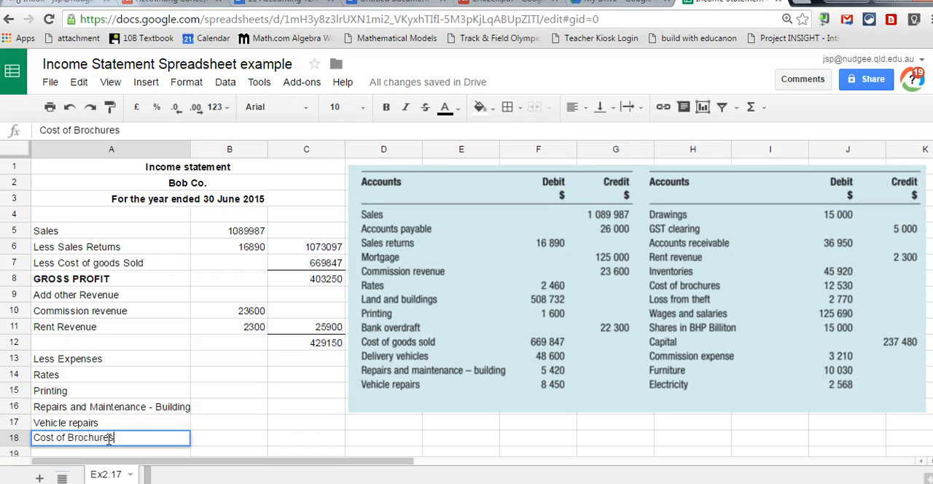
{"action": "key", "text": "Return"}
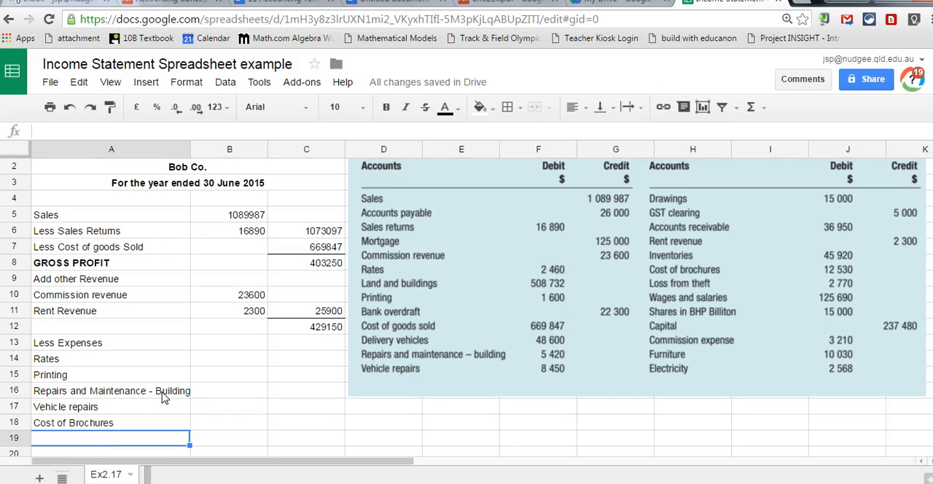
{"action": "type", "text": "Loss from theft"}
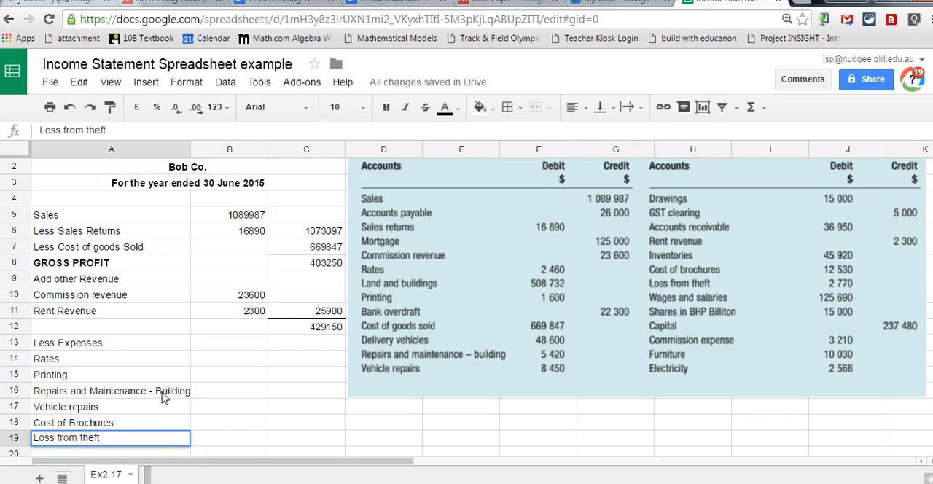
{"action": "key", "text": "Return"}
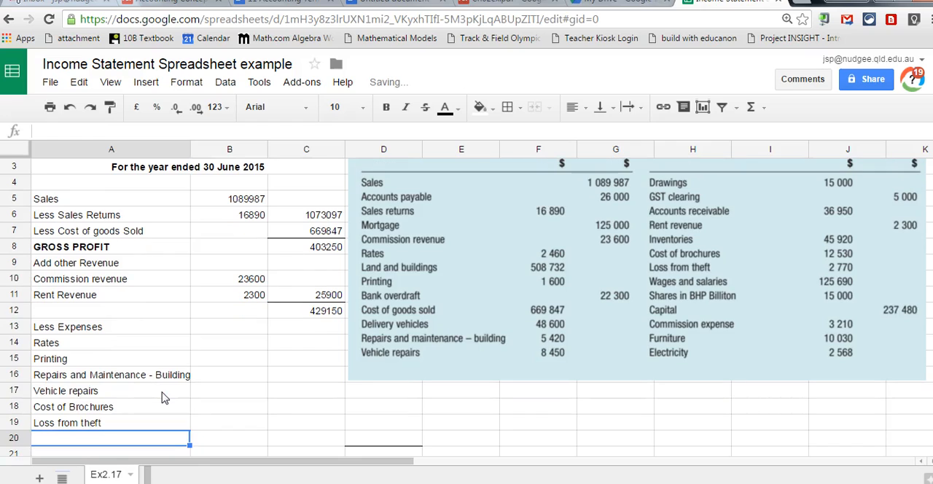
Enter the expense labels "Wages and Salaries", "Commission expense" and "Electricity" in A20 to A22.
{"action": "type", "text": "Wages"}
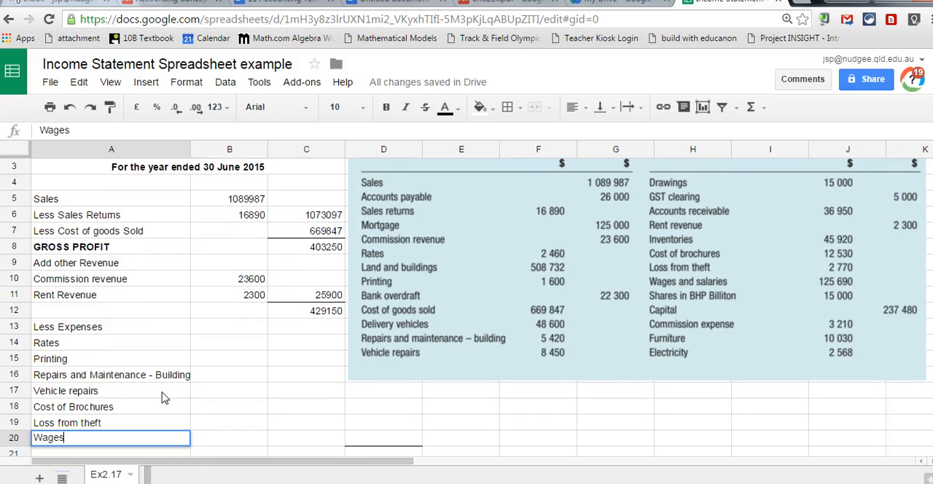
{"action": "type", "text": " and Salaries"}
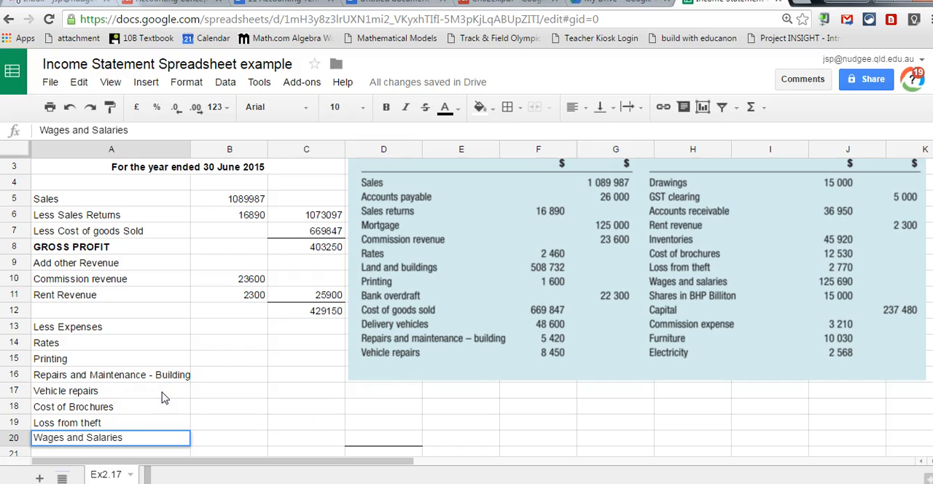
{"action": "key", "text": "Return"}
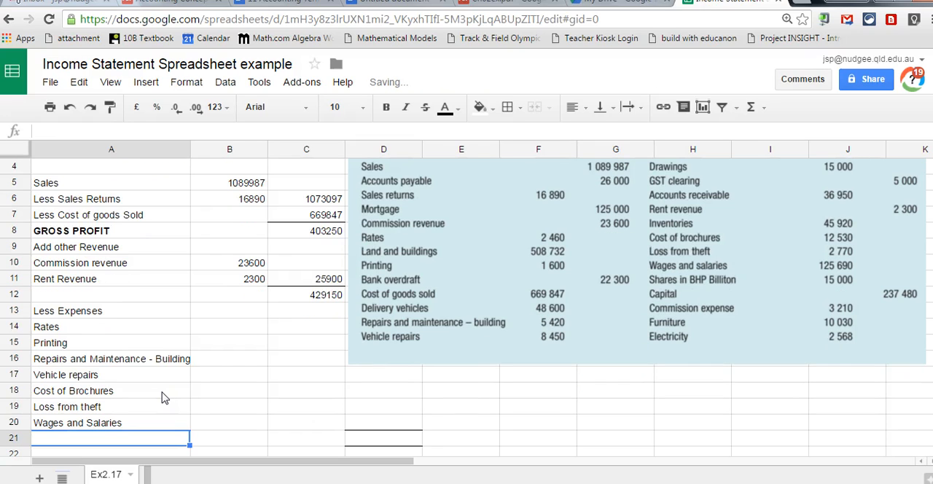
{"action": "type", "text": "Commission expense"}
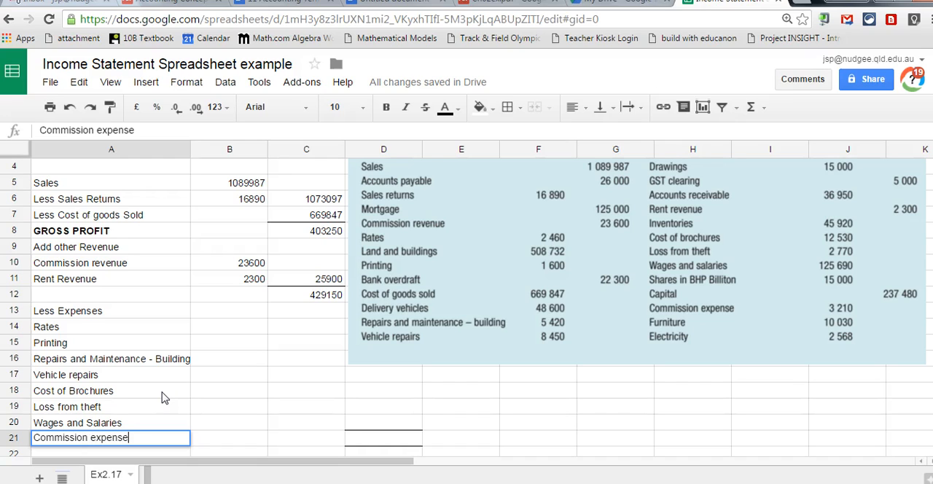
{"action": "key", "text": "Return"}
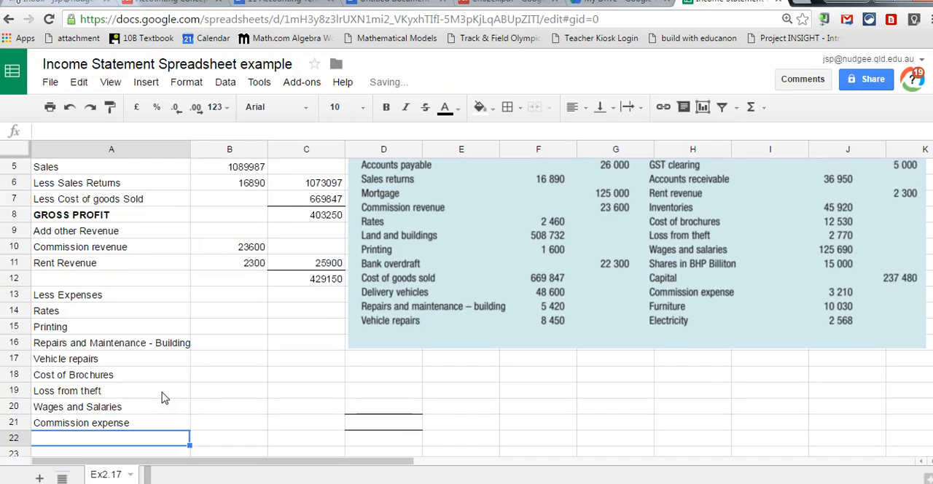
{"action": "type", "text": "Electricity"}
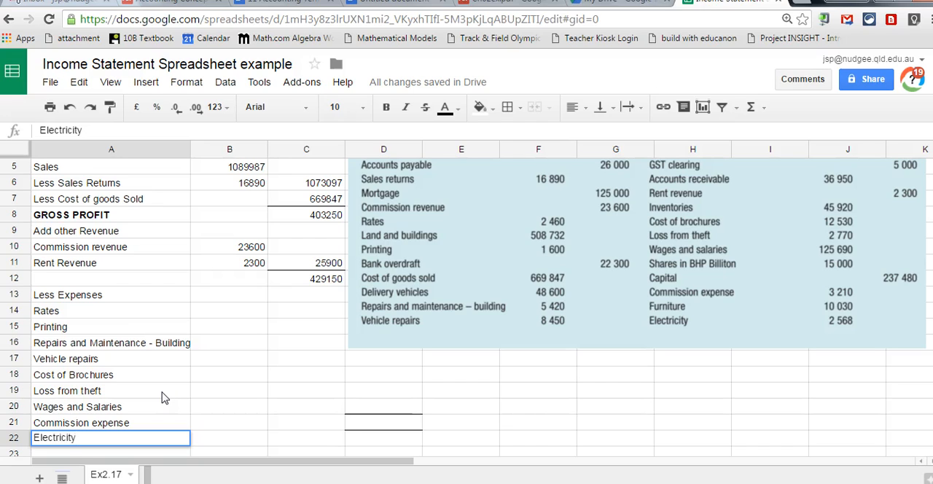
{"action": "key", "text": "Tab"}
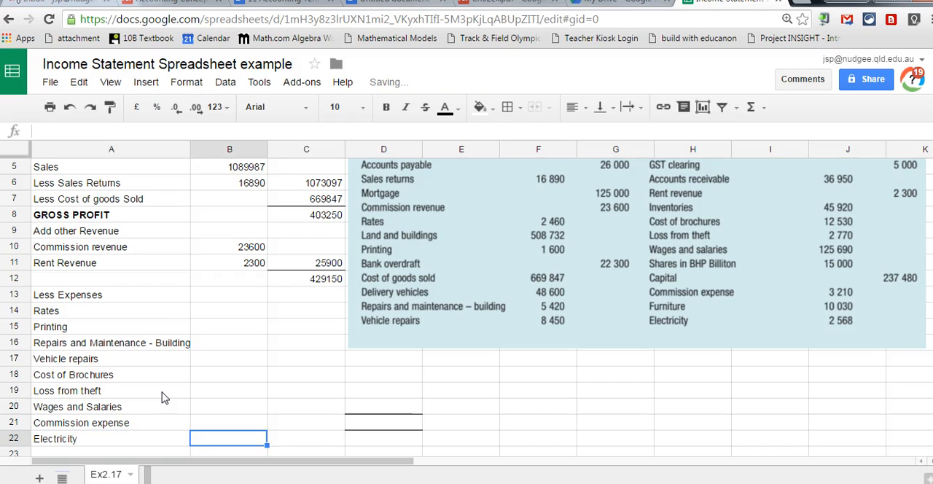
Fill the expense amounts into B14:B22 from the account list: 2460, 1600, 5420, 8450, 12530, 2770, 125690, 3210 and 2568.
{"action": "key", "text": "Up"}
{"action": "key", "text": "Up"}
{"action": "key", "text": "Up"}
{"action": "key", "text": "Up"}
{"action": "key", "text": "Up"}
{"action": "key", "text": "Up"}
{"action": "key", "text": "Up"}
{"action": "key", "text": "Up"}
{"action": "key", "text": "Up"}
{"action": "key", "text": "Up"}
{"action": "key", "text": "Down"}
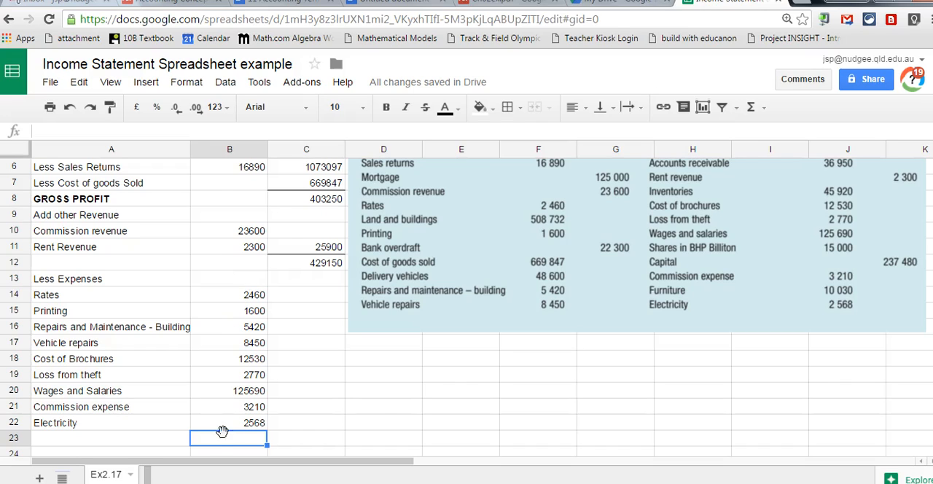
Total the expenses in C22 with the formula =sum(B14:B22).
{"action": "left_click", "coordinate": [289, 425]}
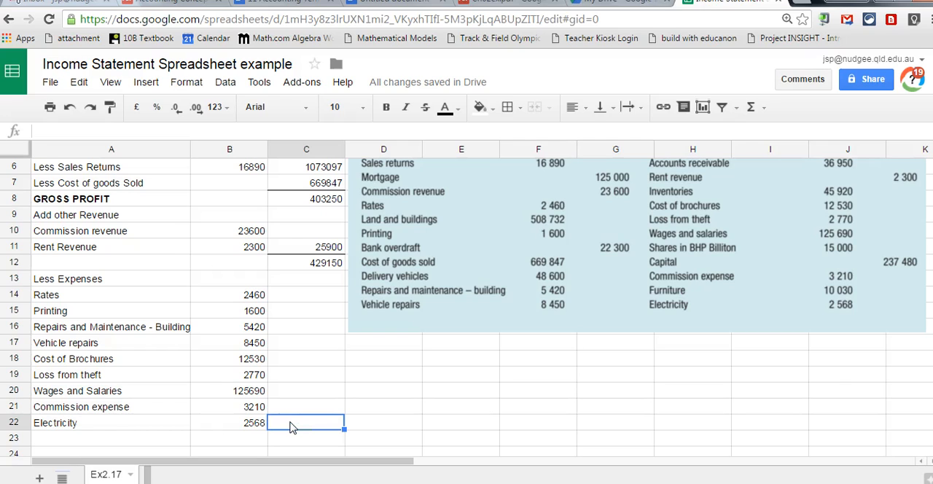
{"action": "type", "text": "="}
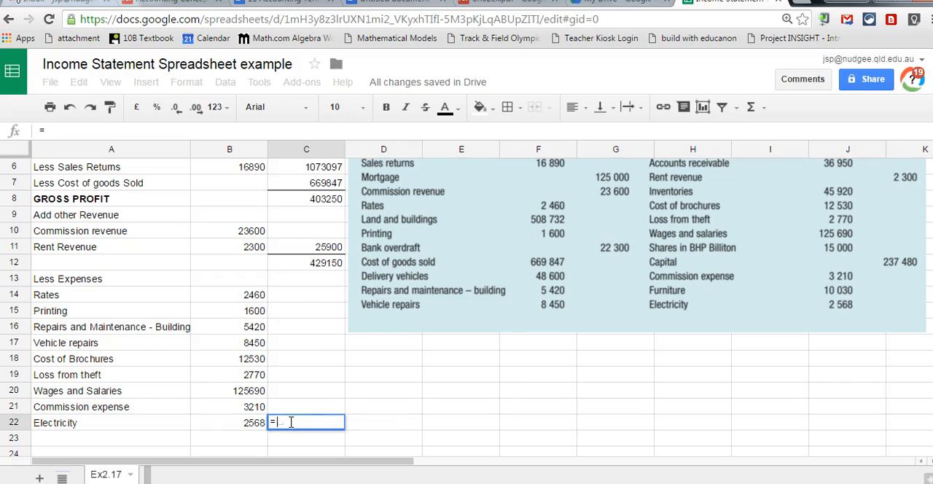
{"action": "type", "text": "sum"}
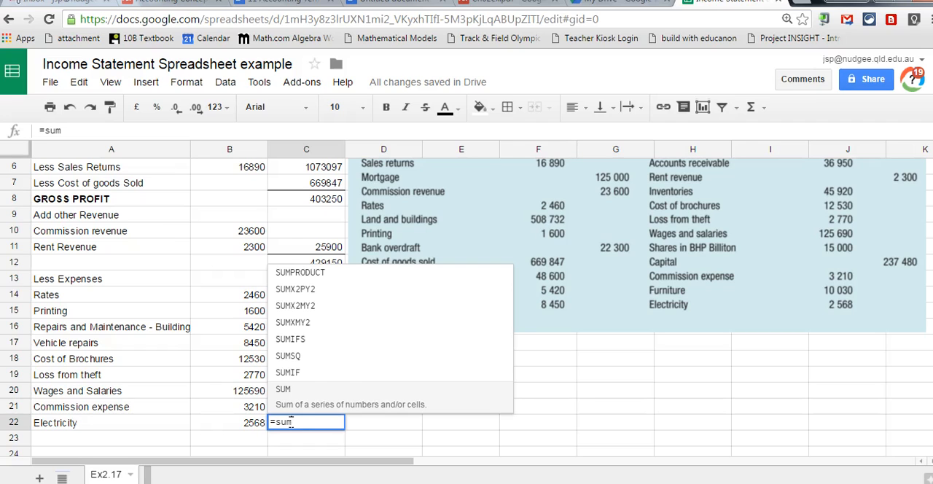
{"action": "type", "text": "("}
{"action": "left_click_drag", "start_coordinate": [223, 299], "coordinate": [225, 394]}
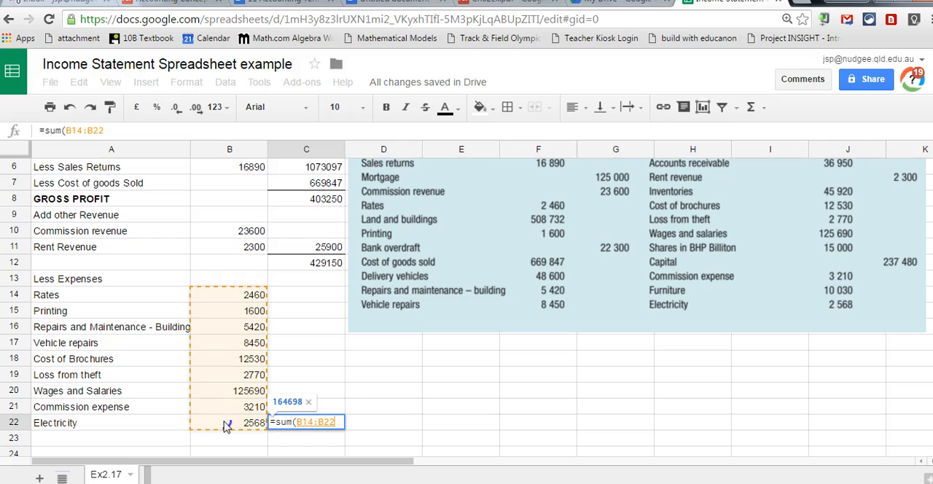
{"action": "type", "text": ")"}
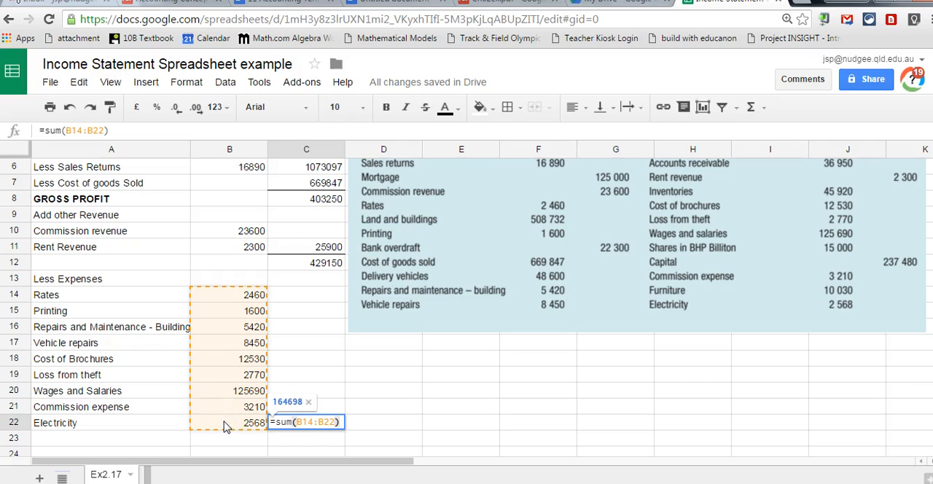
{"action": "key", "text": "Return"}
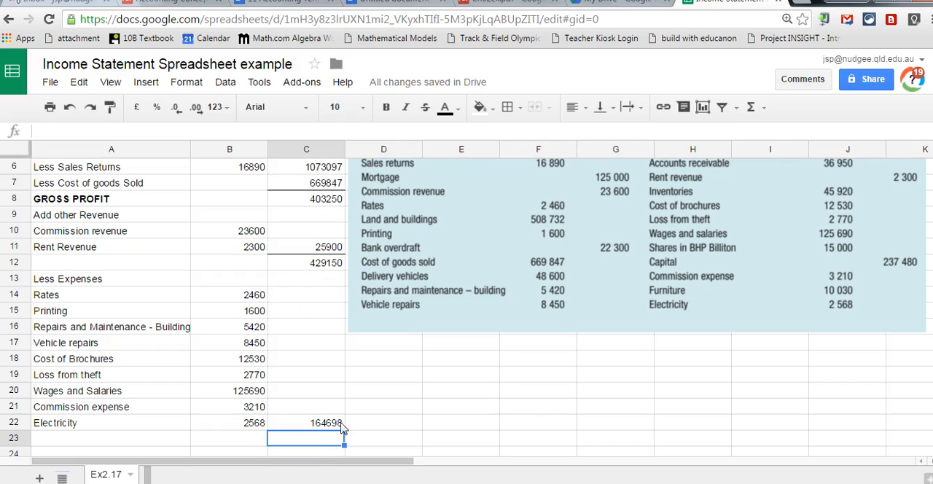
Enter the label "NET PROFIT" in A23 and make it bold.
{"action": "key", "text": "Left"}
{"action": "key", "text": "Left"}
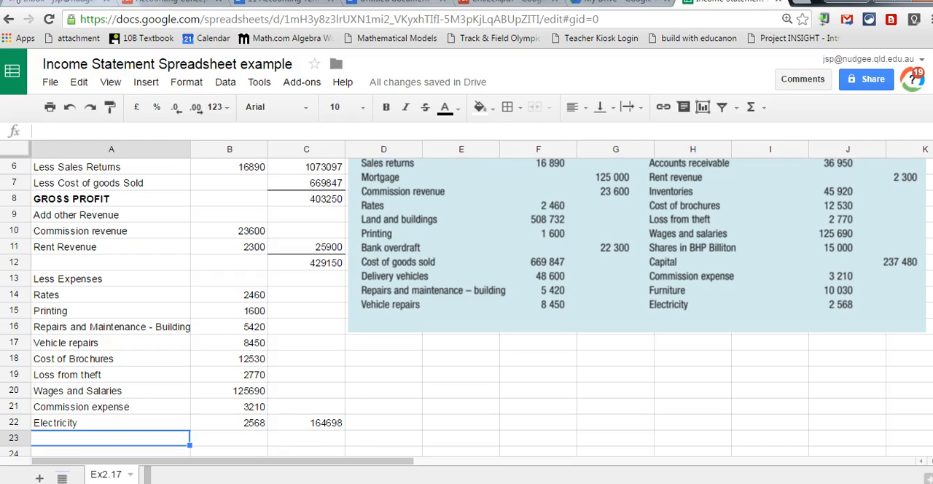
{"action": "type", "text": "Net Prof"}
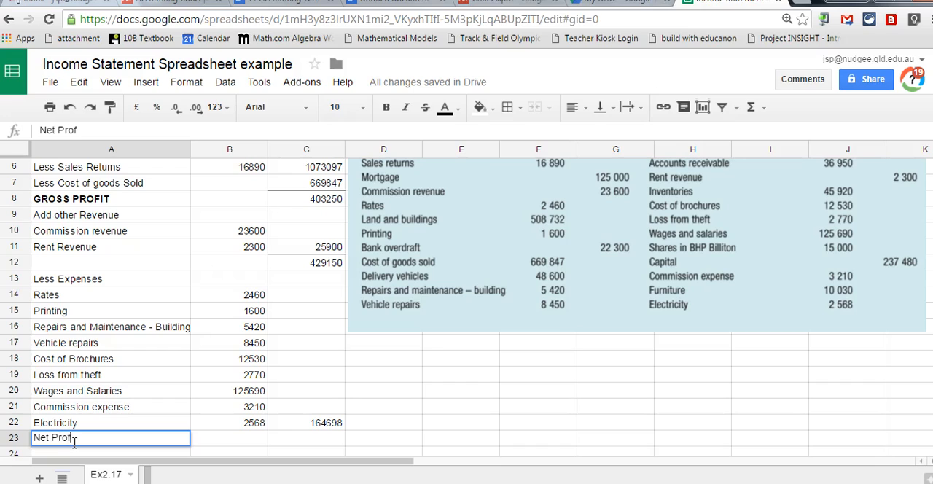
{"action": "type", "text": "i"}
{"action": "key", "text": "BackSpace"}
{"action": "key", "text": "BackSpace"}
{"action": "key", "text": "BackSpace"}
{"action": "key", "text": "BackSpace"}
{"action": "key", "text": "BackSpace"}
{"action": "key", "text": "BackSpace"}
{"action": "key", "text": "BackSpace"}
{"action": "key", "text": "BackSpace"}
{"action": "key", "text": "BackSpace"}
{"action": "type", "text": "NET PROFI"}
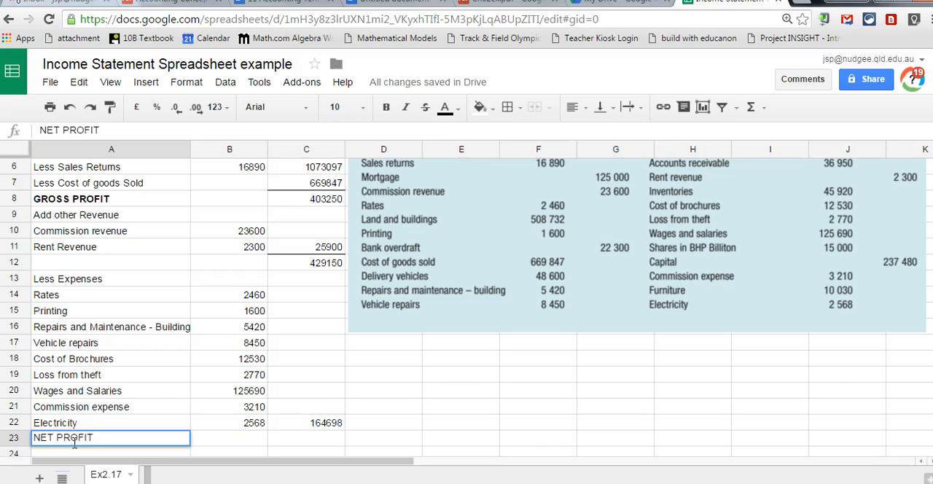
{"action": "type", "text": "T"}
{"action": "left_click_drag", "start_coordinate": [95, 438], "coordinate": [34, 437]}
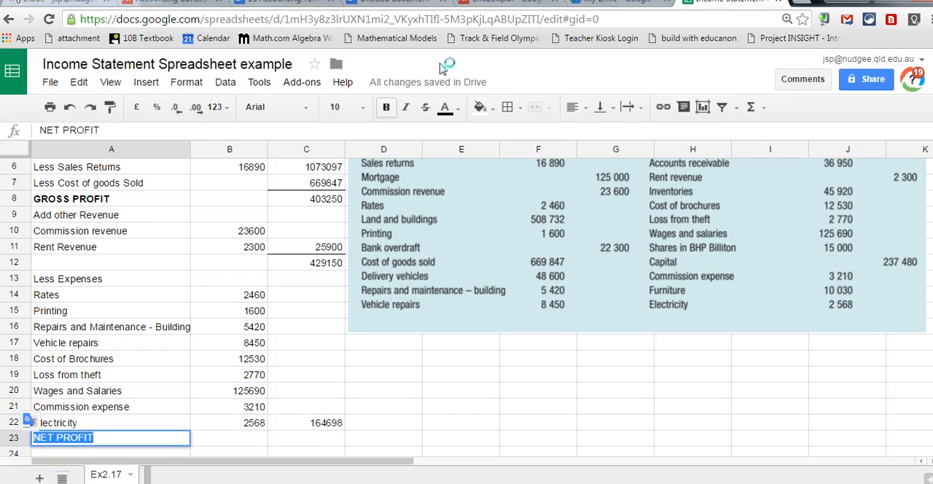
{"action": "left_click", "coordinate": [386, 107]}
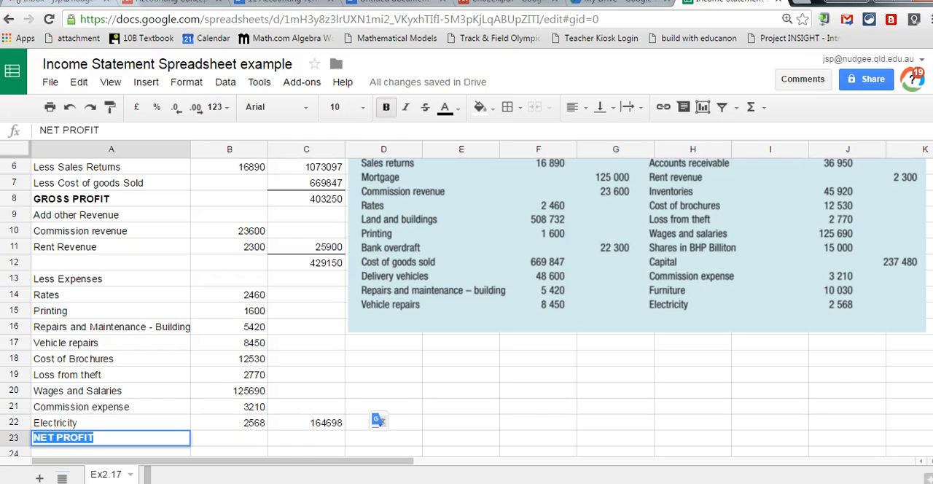
Calculate the net profit in C23 with the formula =C12-C22.
{"action": "left_click", "coordinate": [306, 443]}
{"action": "type", "text": "="}
{"action": "left_click", "coordinate": [320, 269]}
{"action": "type", "text": "-"}
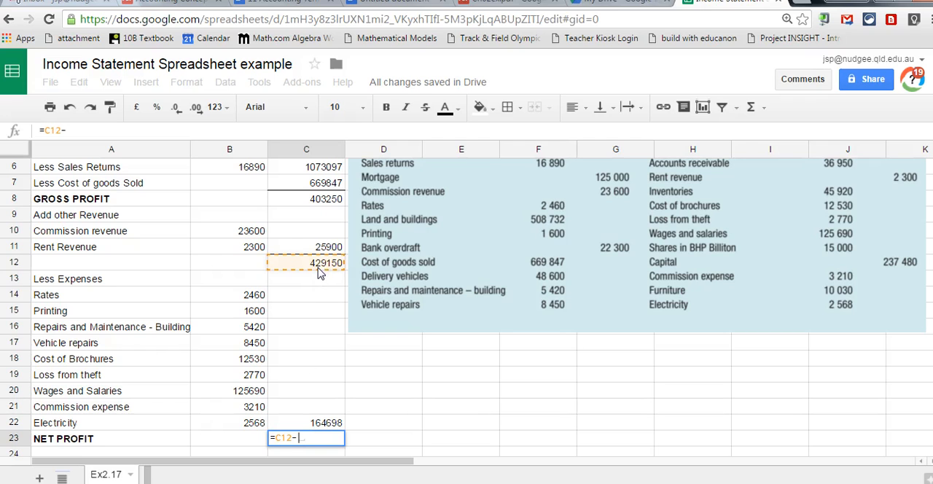
{"action": "left_click", "coordinate": [296, 424]}
{"action": "key", "text": "Return"}
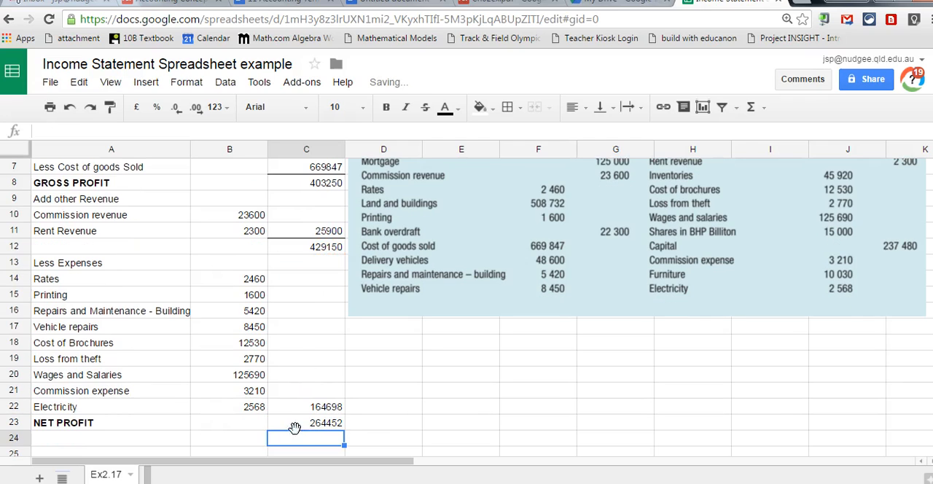
Try pound currency formatting on the net profit amount in C23.
{"action": "left_click", "coordinate": [302, 423]}
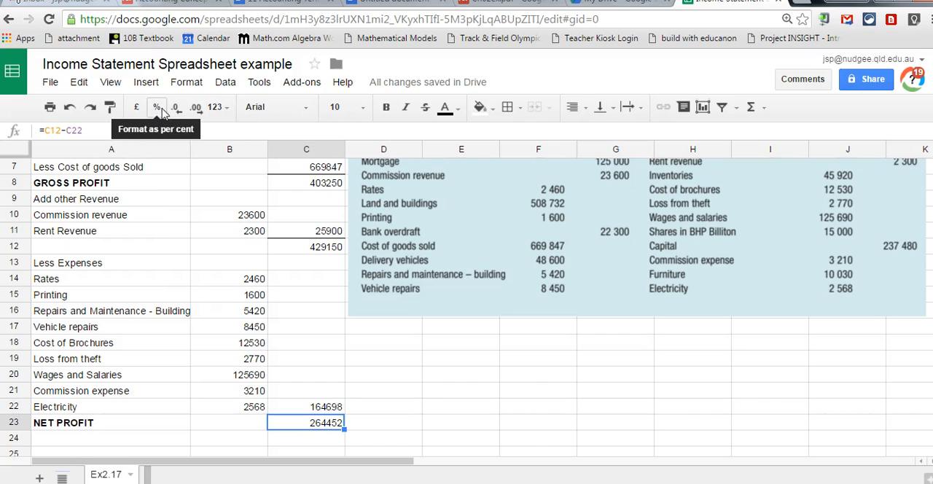
{"action": "left_click", "coordinate": [137, 108]}
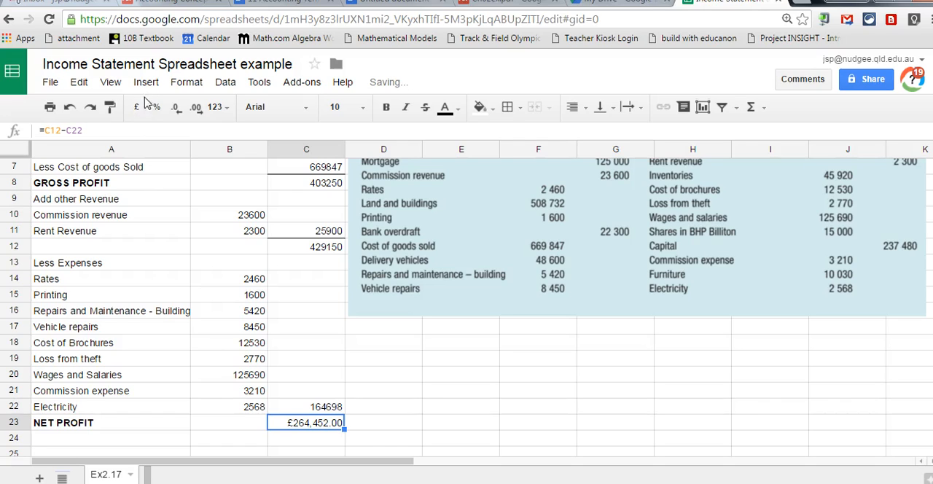
{"action": "double_click", "coordinate": [285, 426]}
{"action": "key", "text": "Escape"}
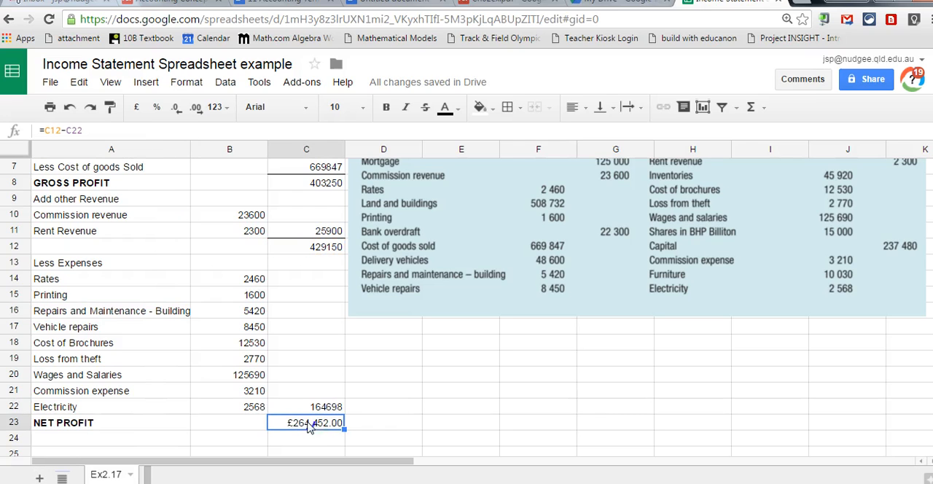
Format the net profit amount in C23 as dollar currency with two decimal places.
{"action": "left_click", "coordinate": [228, 109]}
{"action": "mouse_move", "coordinate": [240, 417]}
{"action": "left_click", "coordinate": [250, 399]}
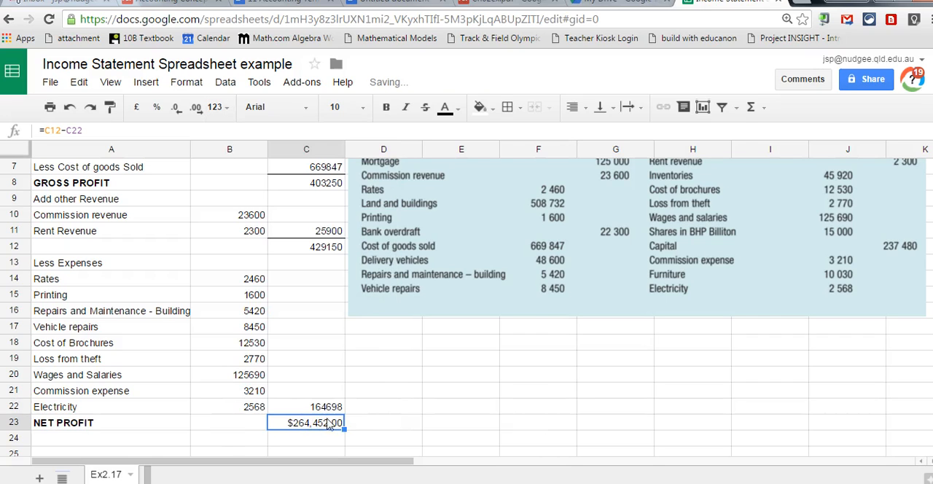
Make the net profit amount in C23 bold and add borders above and below it.
{"action": "left_click", "coordinate": [390, 107]}
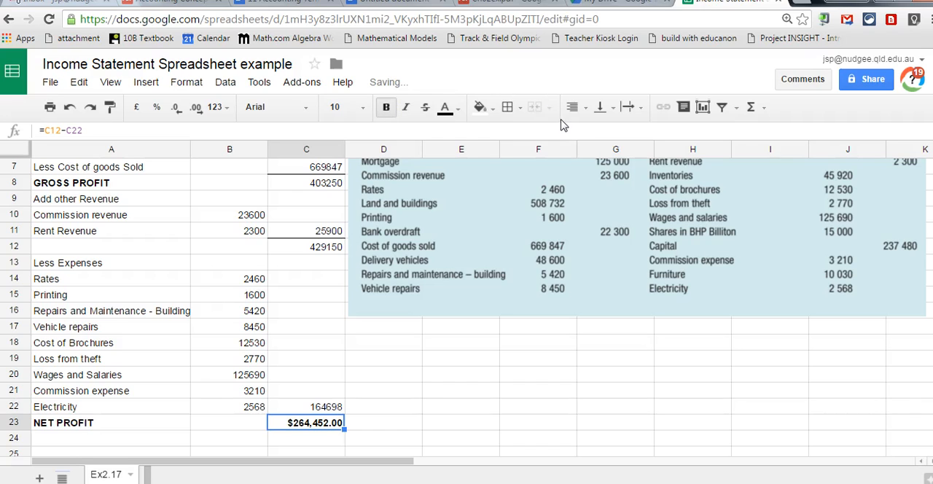
{"action": "left_click", "coordinate": [519, 109]}
{"action": "left_click", "coordinate": [588, 161]}
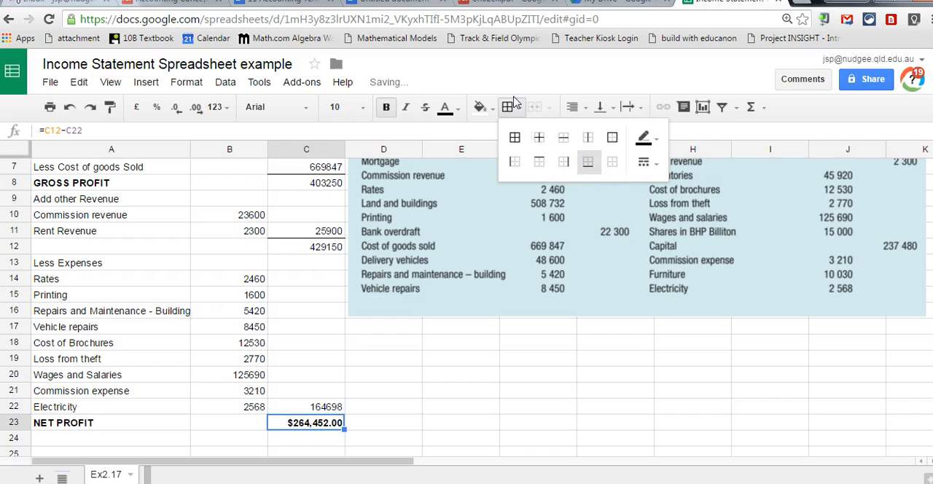
{"action": "left_click", "coordinate": [408, 442]}
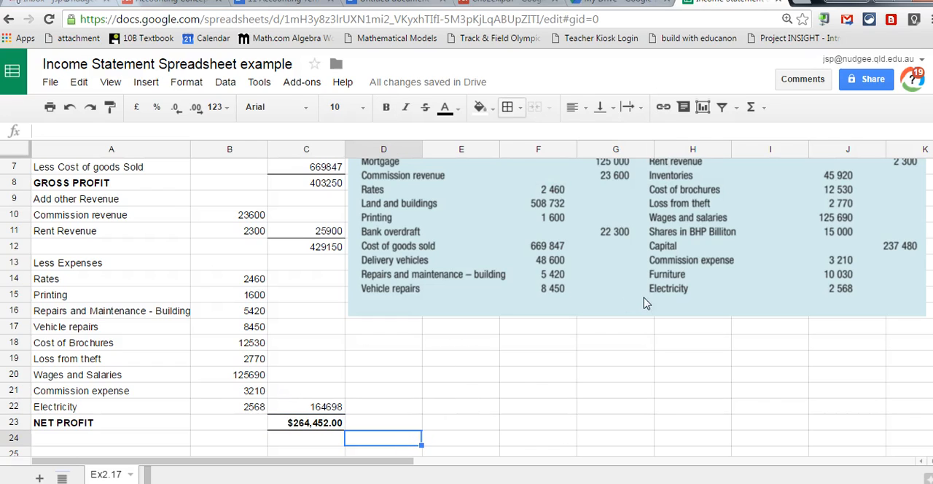
Review the whole income statement from the title rows down to the net profit line.
{"action": "scroll", "coordinate": [221, 270], "scroll_direction": "down", "scroll_amount": 2}
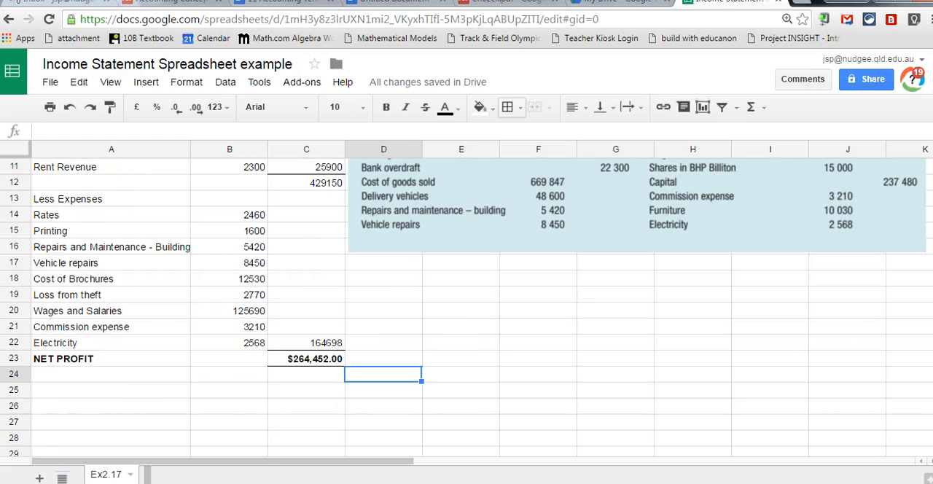
{"action": "scroll", "coordinate": [191, 350], "scroll_direction": "up", "scroll_amount": 3}
{"action": "scroll", "coordinate": [191, 350], "scroll_direction": "down", "scroll_amount": 2}
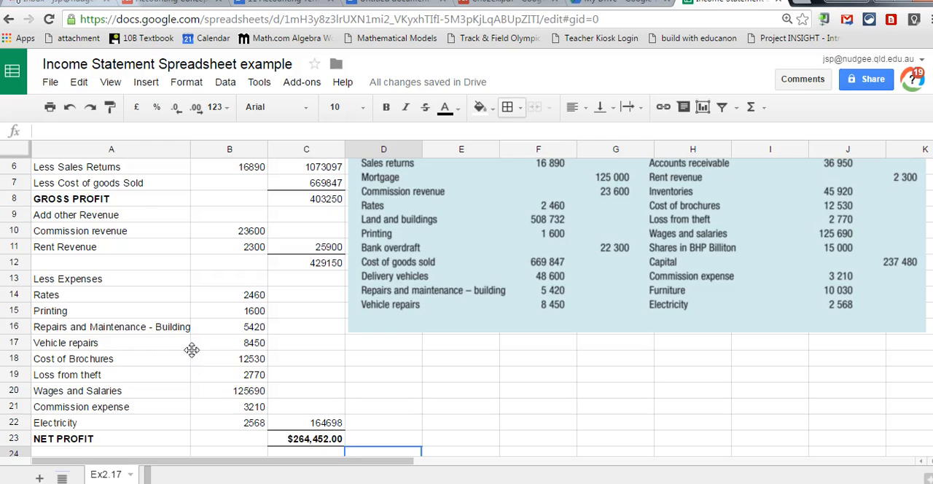
{"action": "scroll", "coordinate": [191, 350], "scroll_direction": "down", "scroll_amount": 3}
{"action": "scroll", "coordinate": [191, 350], "scroll_direction": "up", "scroll_amount": 5}
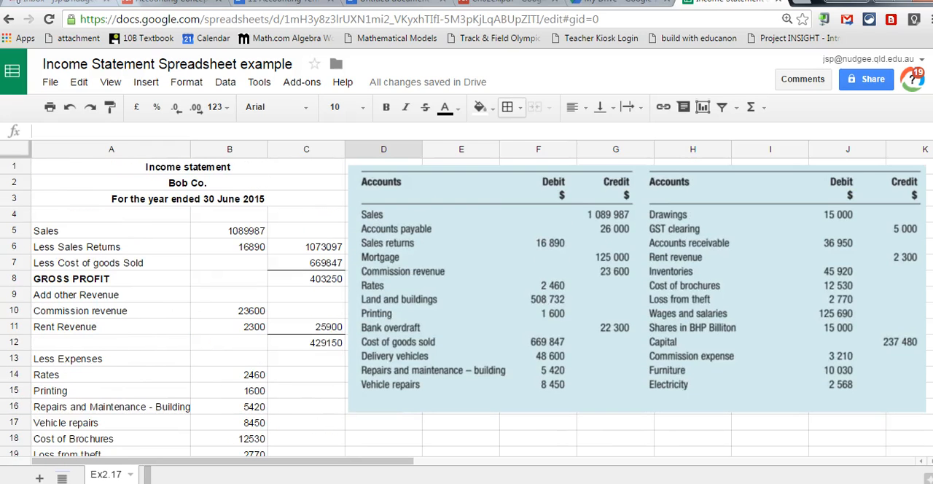
{"action": "scroll", "coordinate": [467, 306], "scroll_direction": "down", "scroll_amount": 3}
{"action": "scroll", "coordinate": [467, 306], "scroll_direction": "up", "scroll_amount": 3}
{"action": "scroll", "coordinate": [468, 307], "scroll_direction": "down", "scroll_amount": 3}
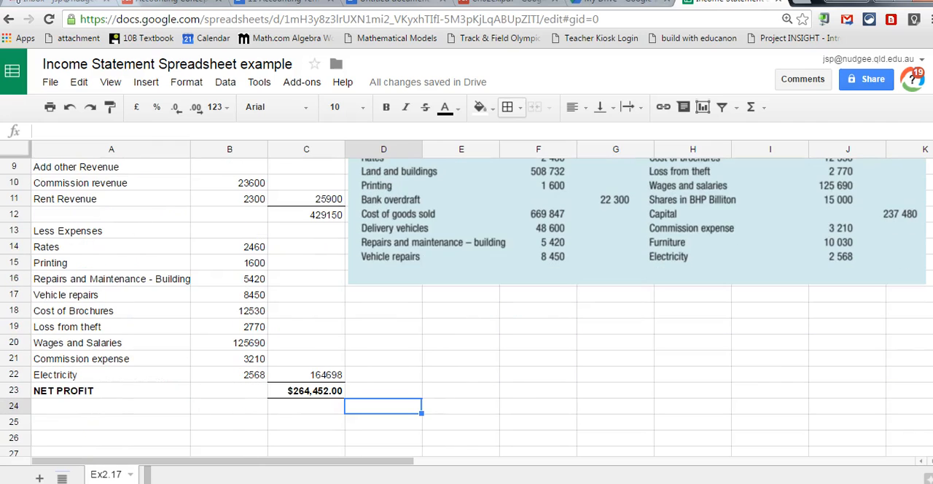
{"action": "scroll", "coordinate": [468, 306], "scroll_direction": "up", "scroll_amount": 3}
{"action": "scroll", "coordinate": [467, 306], "scroll_direction": "down", "scroll_amount": 1}
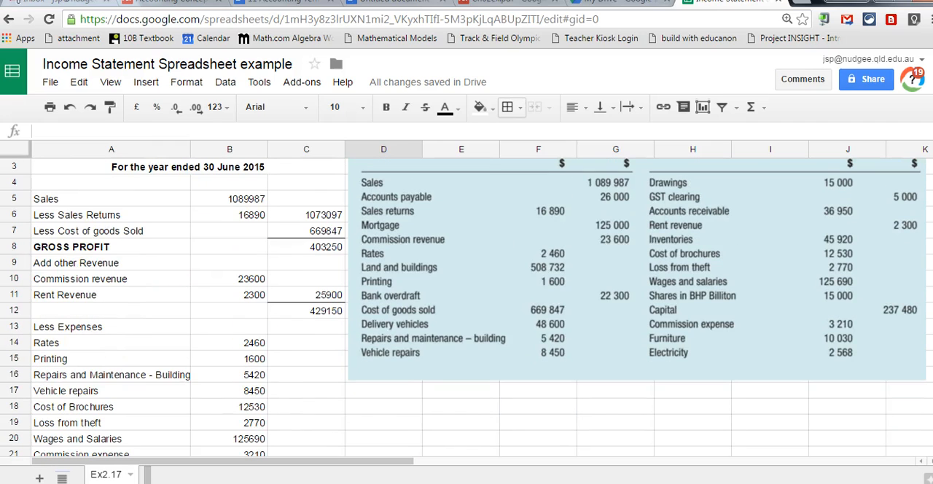
Italicise only the word "Less" in A13 and only the word "Add" in A9.
{"action": "left_click", "coordinate": [61, 328]}
{"action": "double_click", "coordinate": [53, 326]}
{"action": "left_click_drag", "start_coordinate": [56, 325], "coordinate": [26, 326]}
{"action": "left_click", "coordinate": [405, 106]}
{"action": "left_click", "coordinate": [58, 266]}
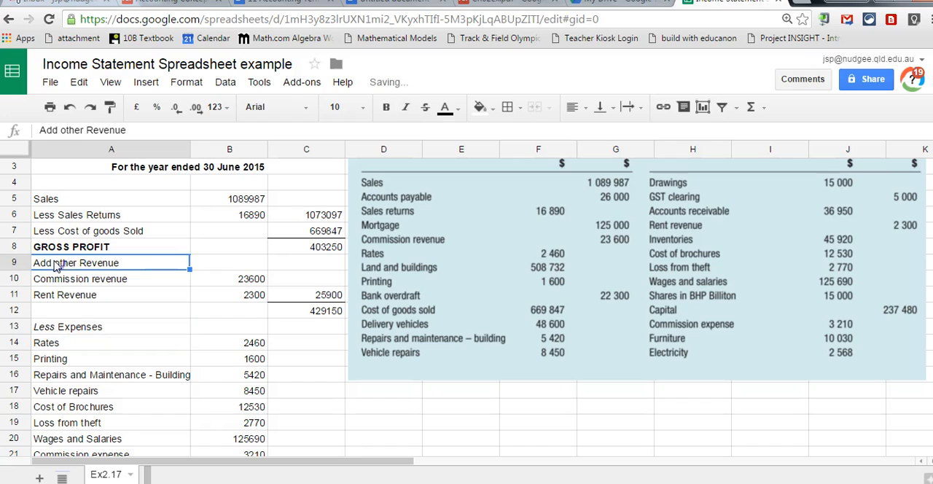
{"action": "double_click", "coordinate": [55, 263]}
{"action": "left_click_drag", "start_coordinate": [54, 262], "coordinate": [25, 261]}
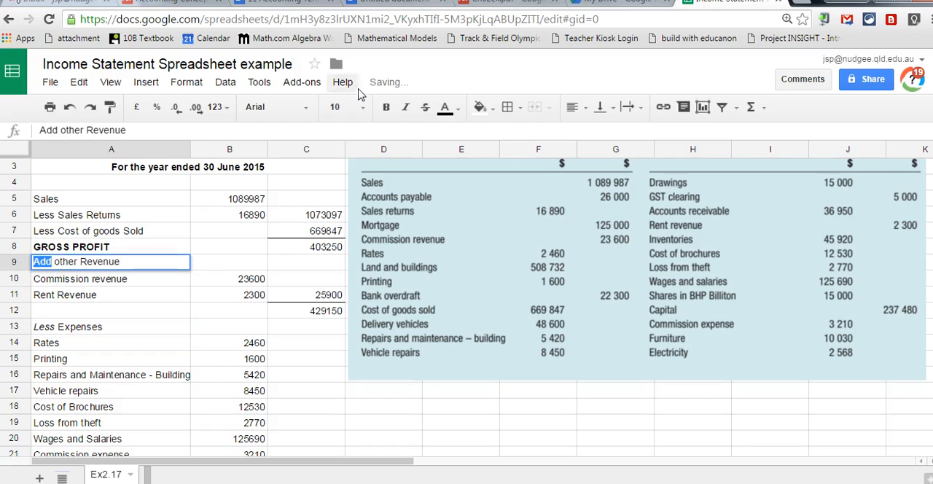
{"action": "left_click", "coordinate": [408, 108]}
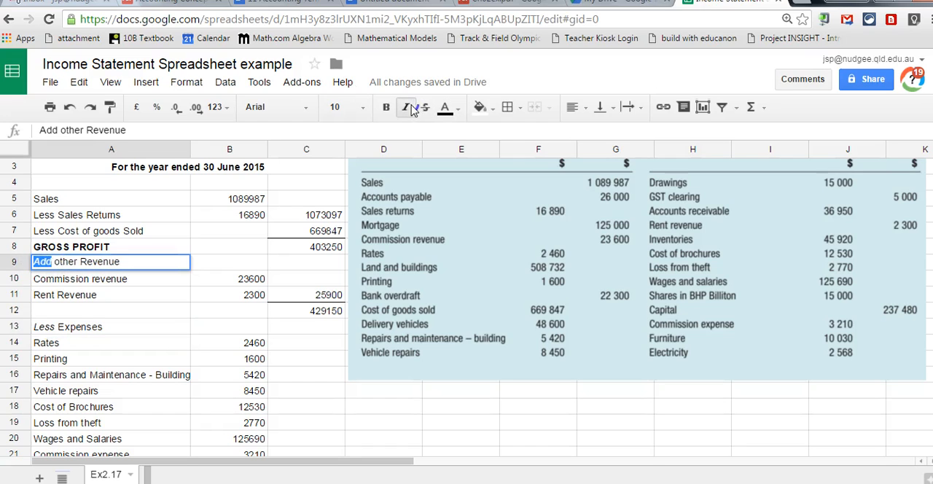
Italicise only the word "Less" in the A7 cost of goods sold and A6 sales returns labels.
{"action": "double_click", "coordinate": [52, 230]}
{"action": "left_click_drag", "start_coordinate": [56, 230], "coordinate": [36, 230]}
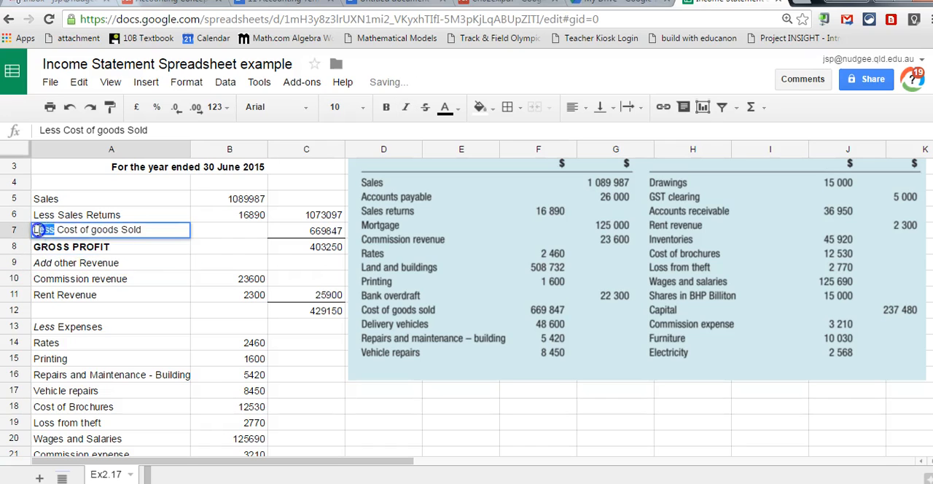
{"action": "left_click", "coordinate": [405, 107]}
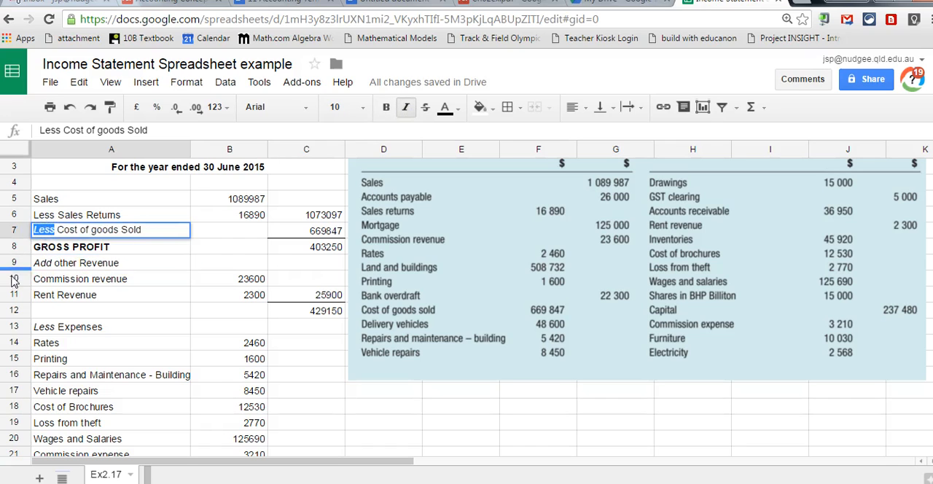
{"action": "double_click", "coordinate": [53, 215]}
{"action": "left_click_drag", "start_coordinate": [57, 215], "coordinate": [33, 215]}
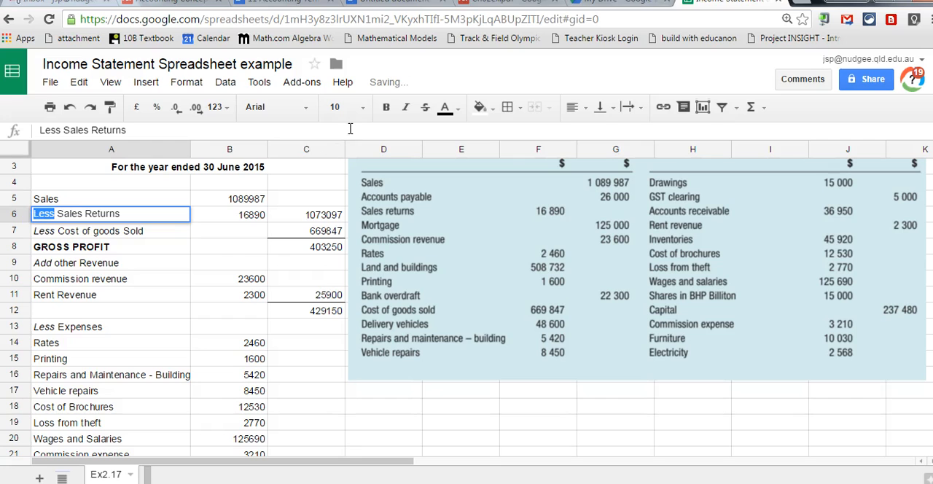
{"action": "left_click", "coordinate": [405, 108]}
{"action": "left_click", "coordinate": [180, 364]}
{"action": "left_click", "coordinate": [177, 372]}
{"action": "key", "text": "Down"}
{"action": "key", "text": "Down"}
{"action": "key", "text": "Down"}
{"action": "key", "text": "Down"}
{"action": "key", "text": "Down"}
{"action": "key", "text": "Down"}
{"action": "key", "text": "Down"}
{"action": "key", "text": "Down"}
{"action": "key", "text": "Up"}
{"action": "key", "text": "Up"}
{"action": "key", "text": "Up"}
{"action": "key", "text": "Up"}
{"action": "key", "text": "Up"}
{"action": "key", "text": "Up"}
{"action": "key", "text": "Up"}
{"action": "key", "text": "Up"}
{"action": "key", "text": "Up"}
{"action": "key", "text": "Up"}
{"action": "key", "text": "Up"}
{"action": "key", "text": "Up"}
{"action": "key", "text": "Up"}
{"action": "key", "text": "Up"}
{"action": "key", "text": "Up"}
{"action": "key", "text": "Up"}
{"action": "key", "text": "Up"}
{"action": "key", "text": "Up"}
{"action": "key", "text": "Up"}
{"action": "key", "text": "Up"}
{"action": "key", "text": "Up"}
{"action": "key", "text": "Down"}
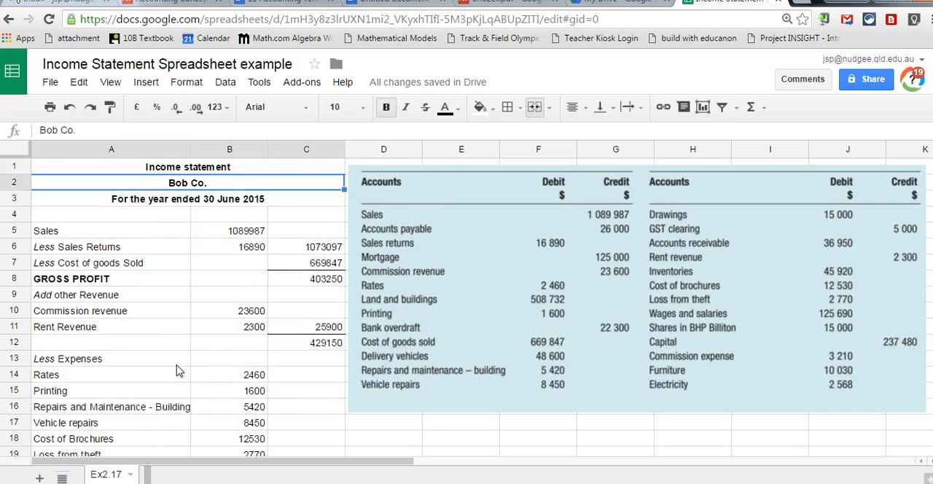